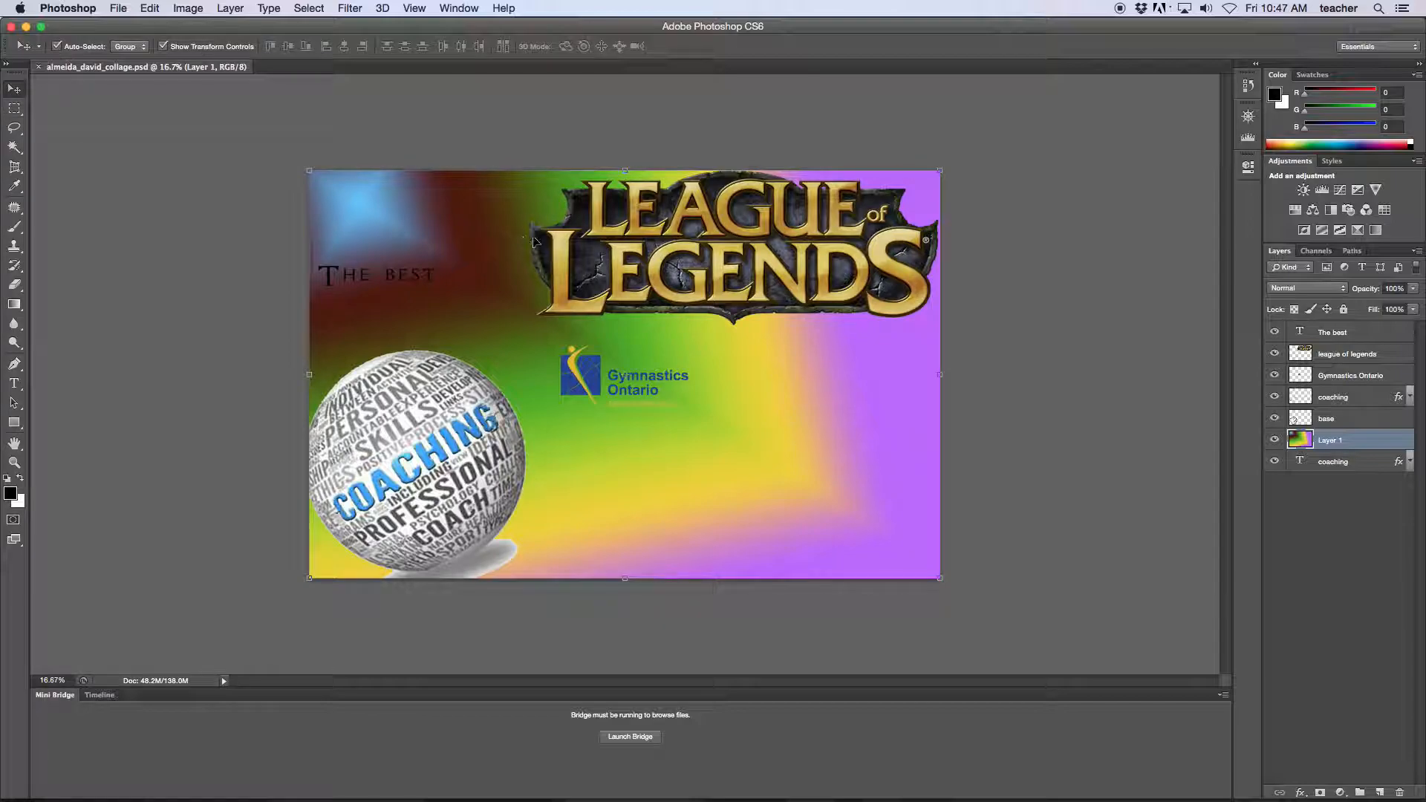
Nudge the League of Legends logo slightly lower, then check the 5100 × 3300 px image size without changes.
{"action": "left_click", "coordinate": [564, 249]}
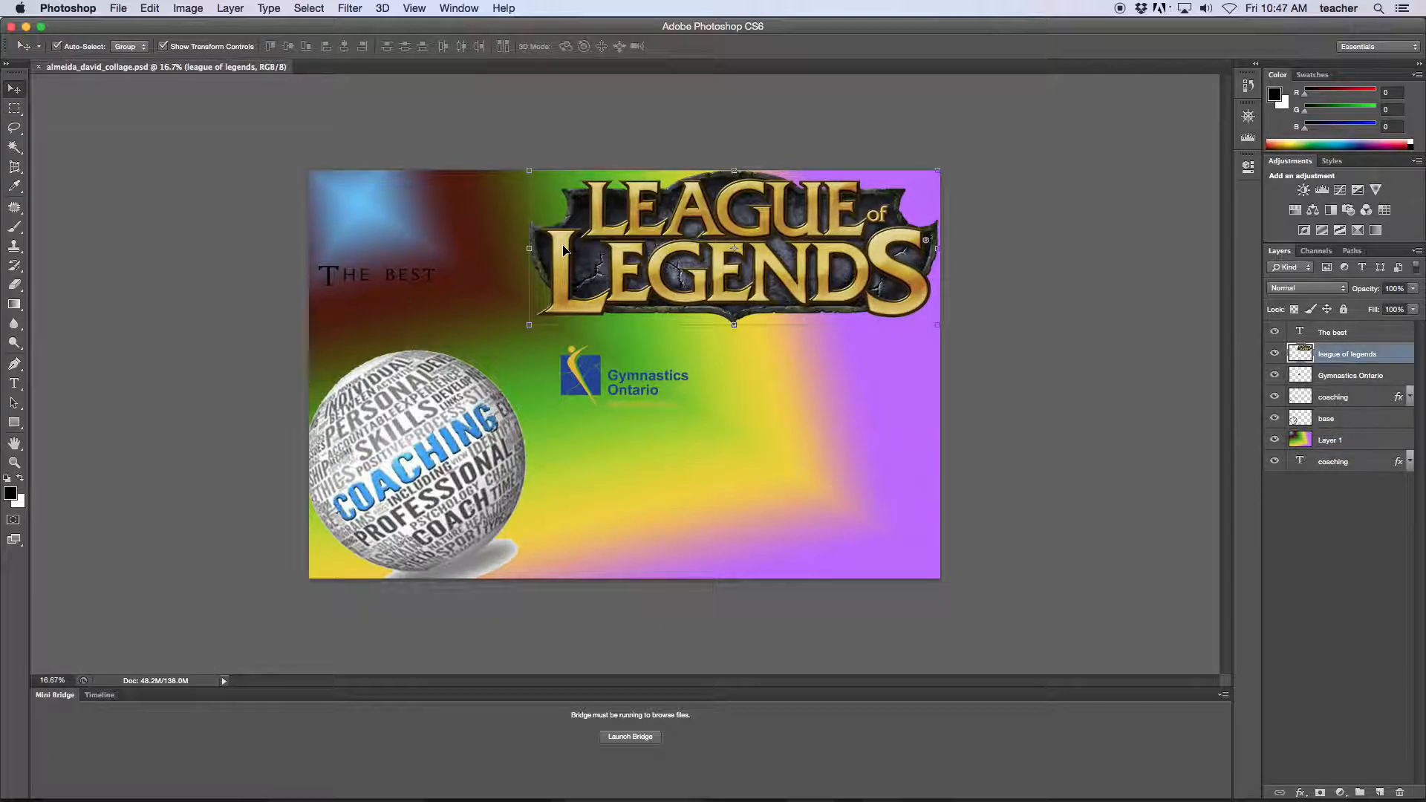
{"action": "left_click_drag", "start_coordinate": [563, 259], "coordinate": [560, 257]}
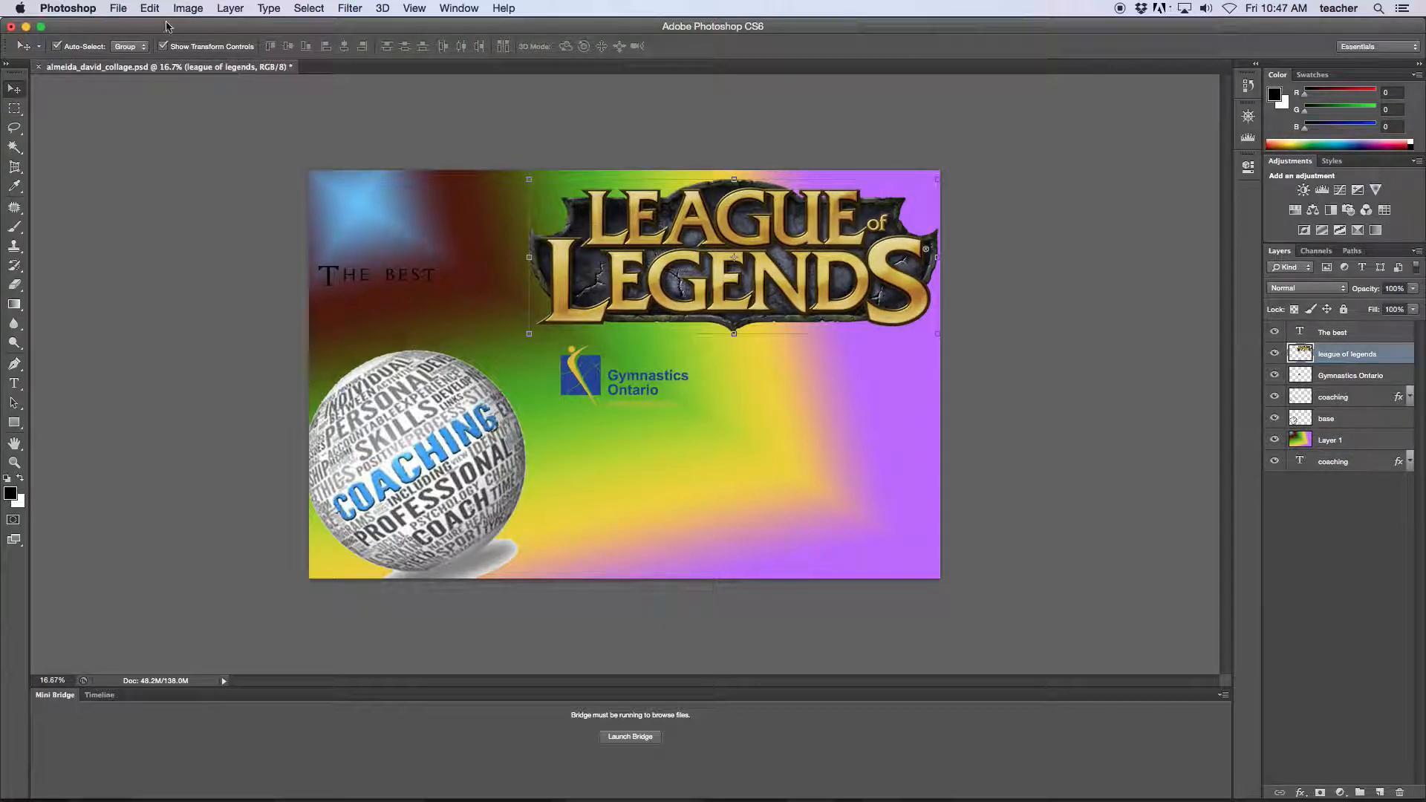
{"action": "left_click", "coordinate": [120, 12]}
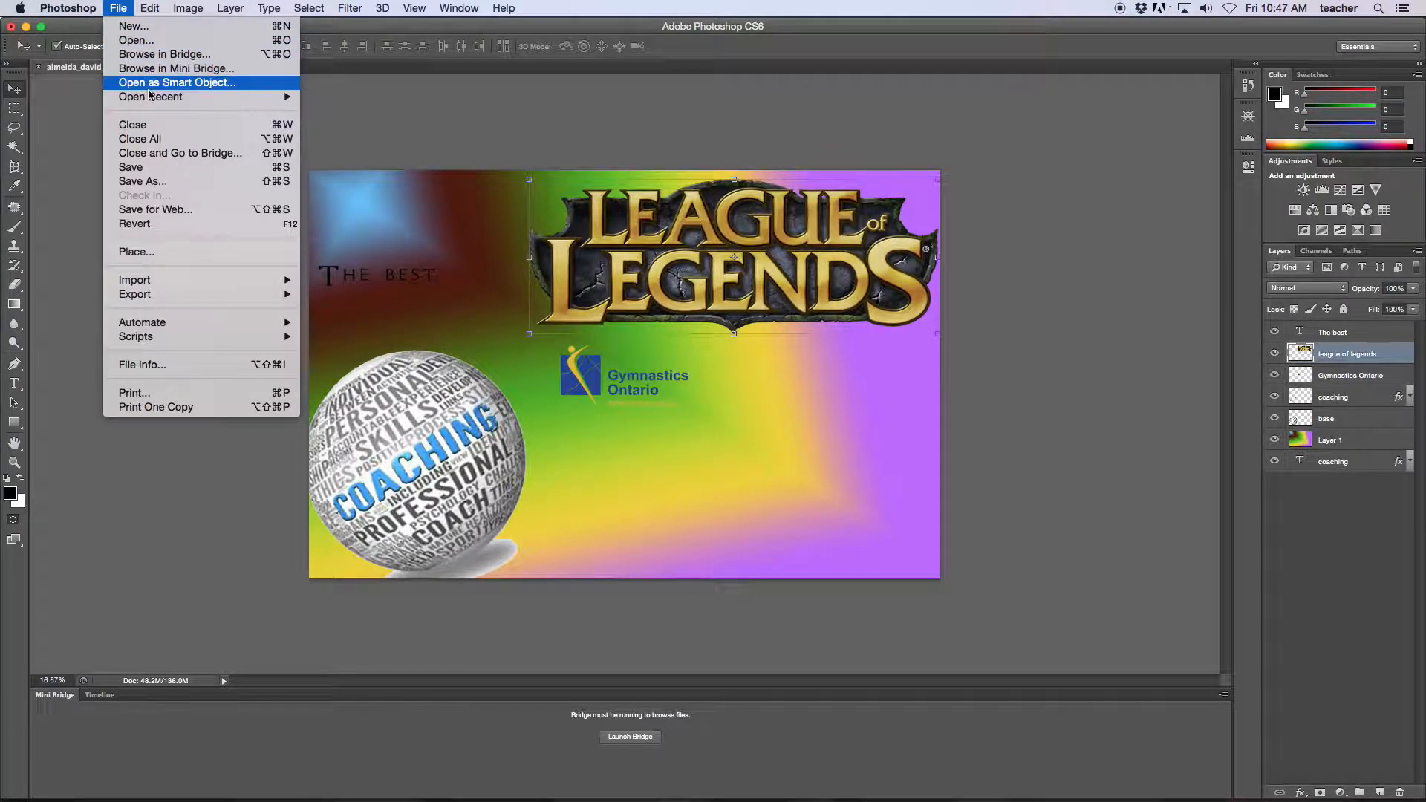
{"action": "mouse_move", "coordinate": [150, 102]}
{"action": "mouse_move", "coordinate": [188, 8]}
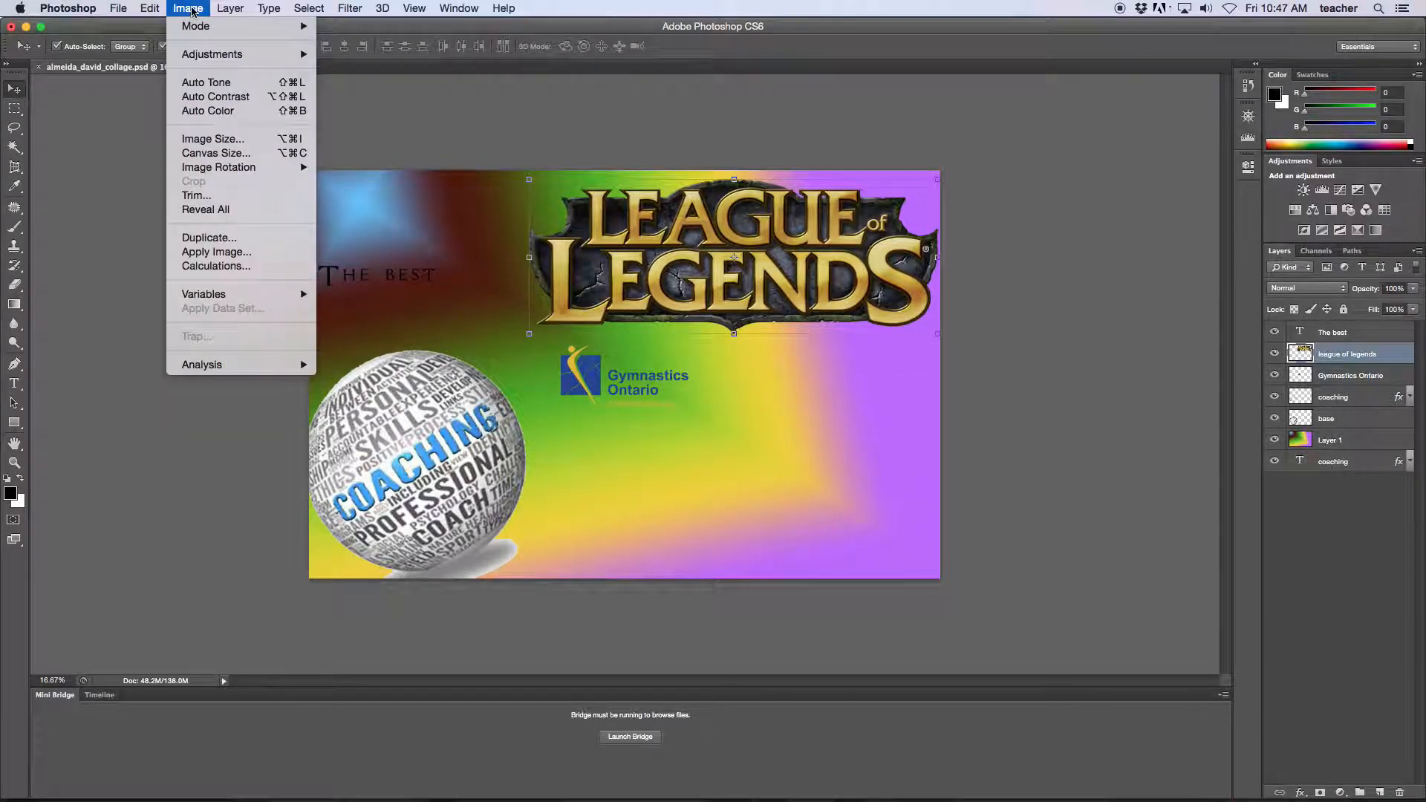
{"action": "left_click", "coordinate": [212, 139]}
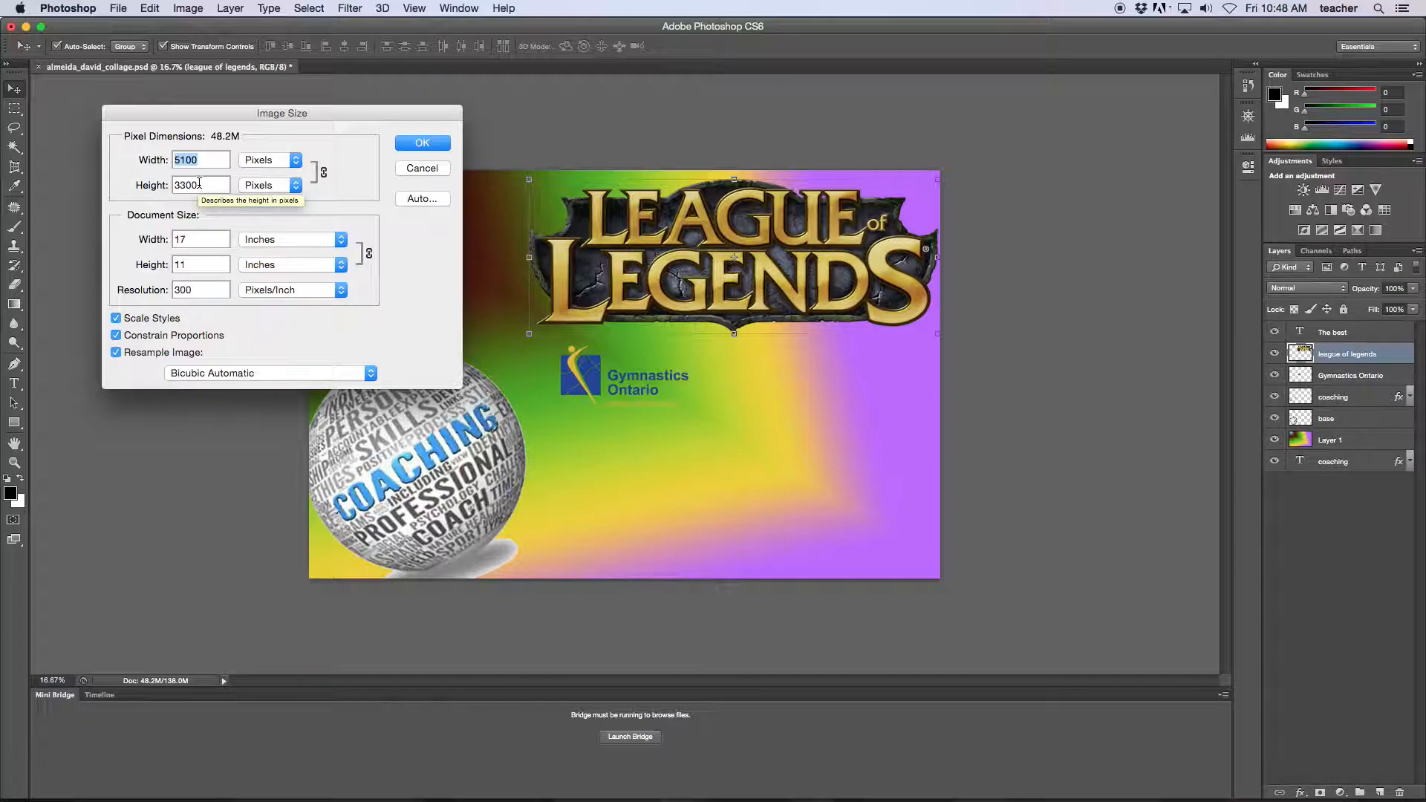
{"action": "left_click", "coordinate": [420, 169]}
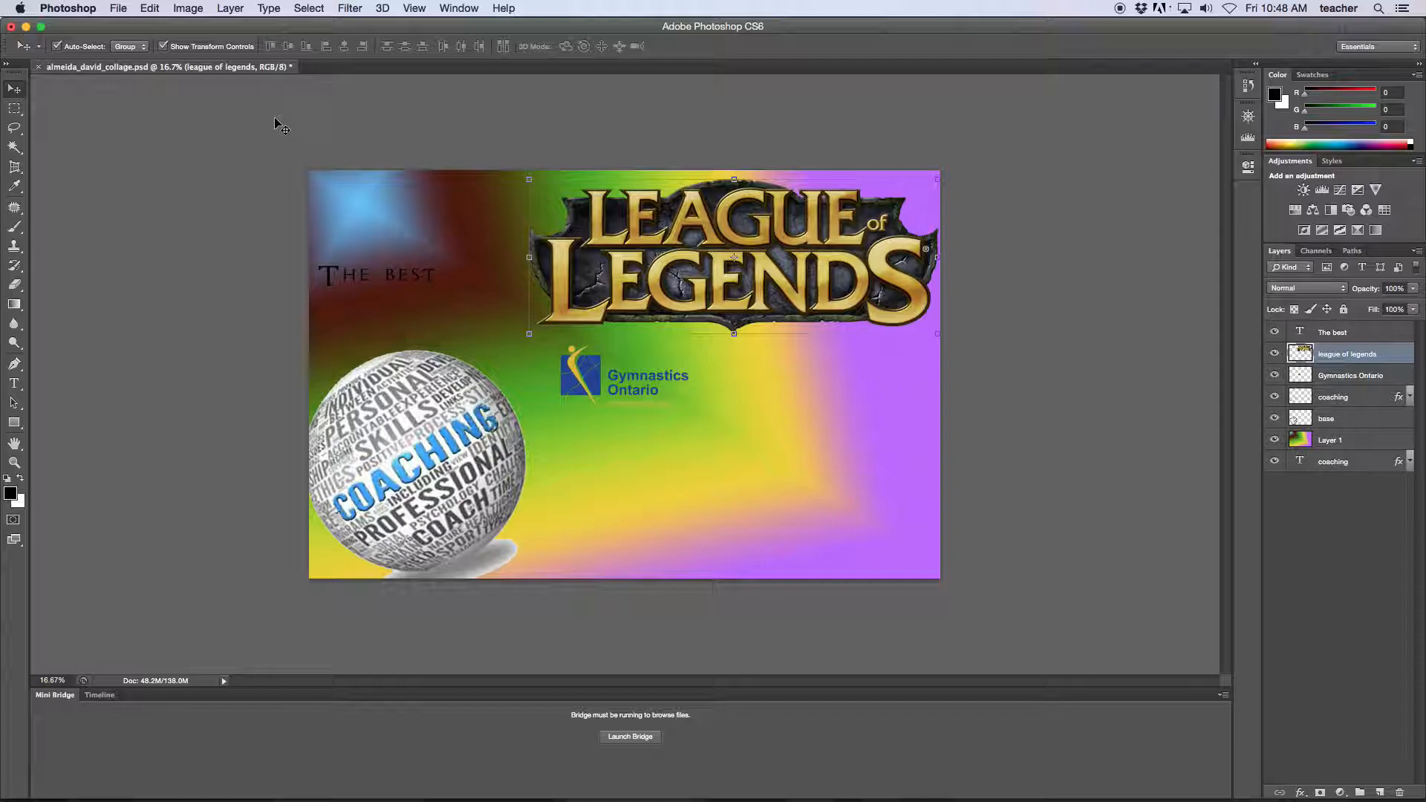
Save a copy on the Desktop by appending _for_animation to the file name before .psd.
{"action": "left_click", "coordinate": [116, 9]}
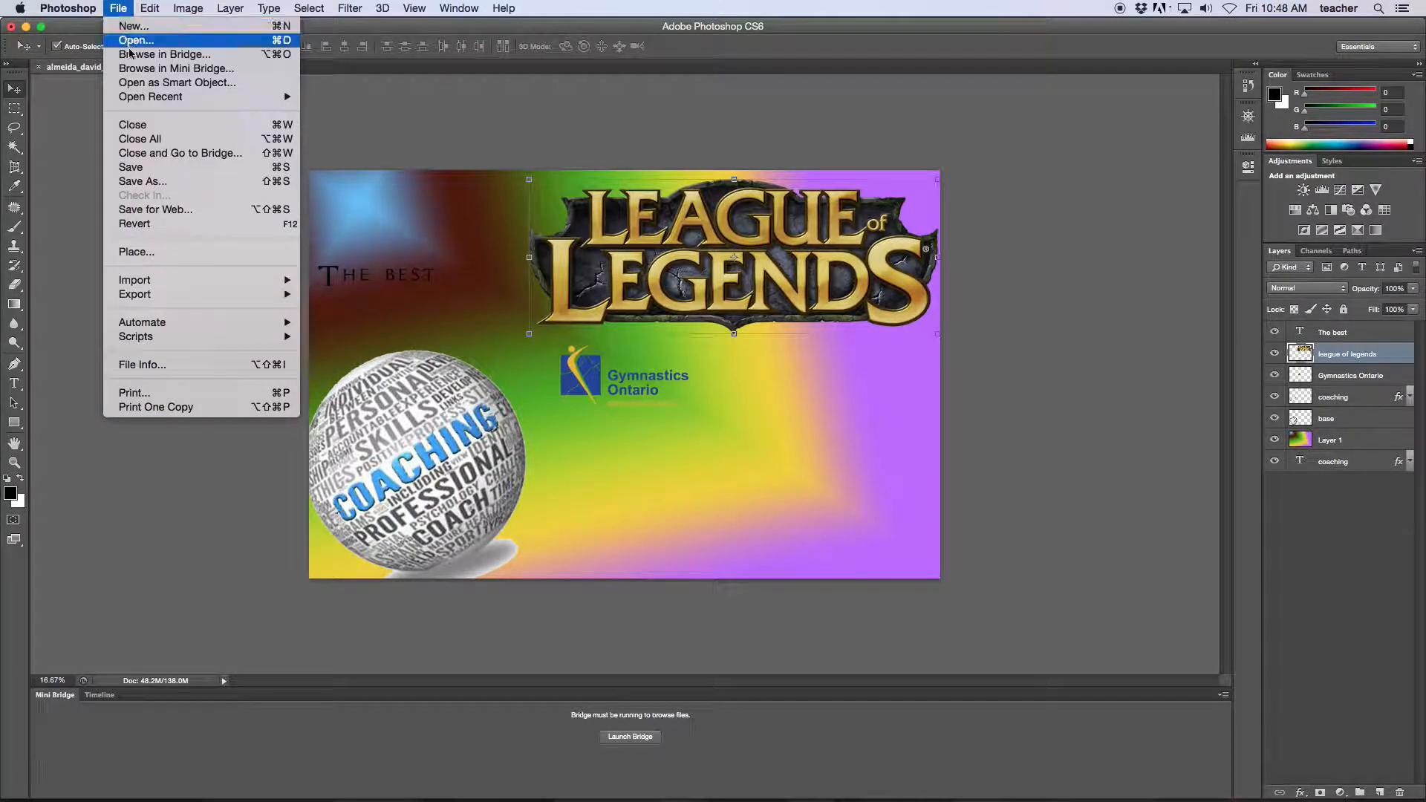
{"action": "left_click", "coordinate": [142, 181]}
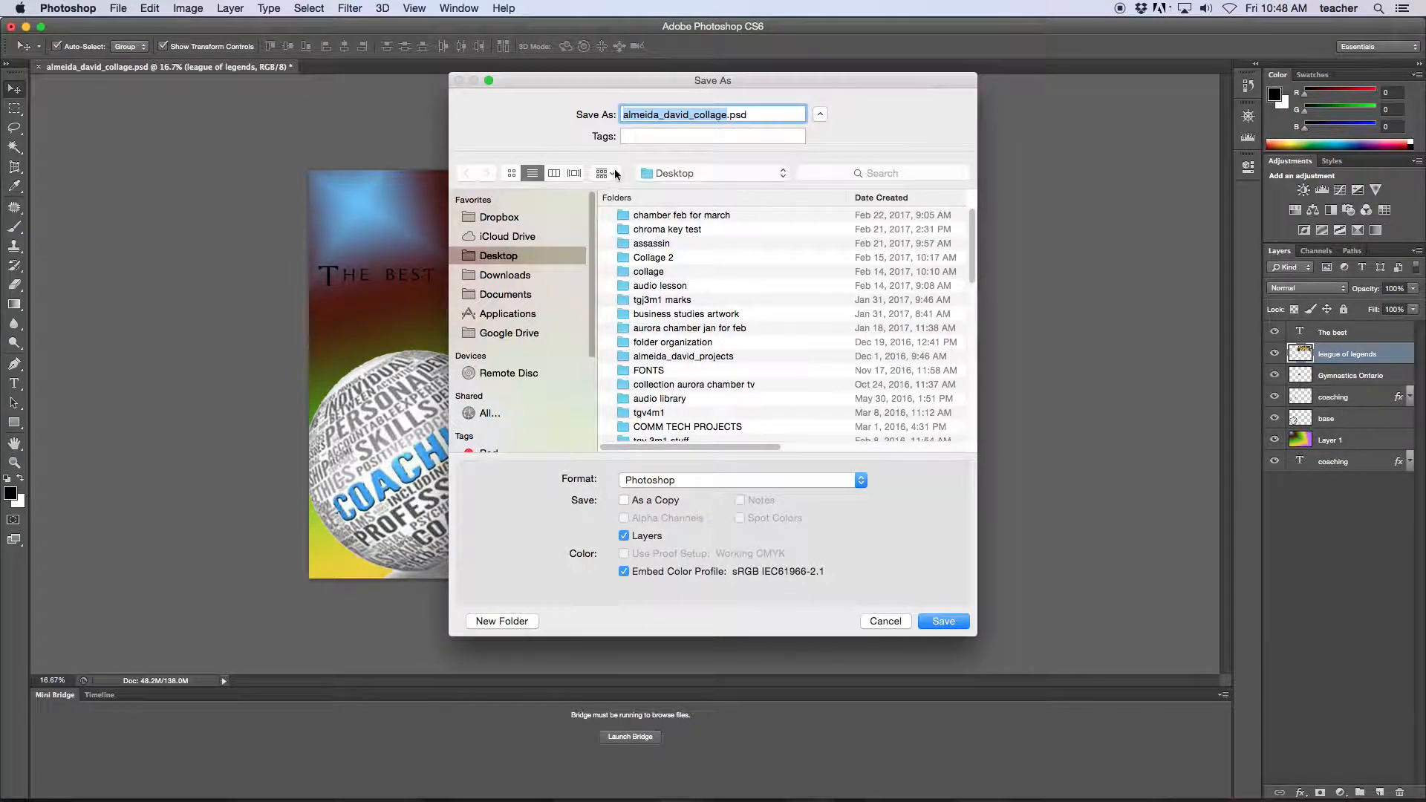
{"action": "left_click", "coordinate": [730, 116]}
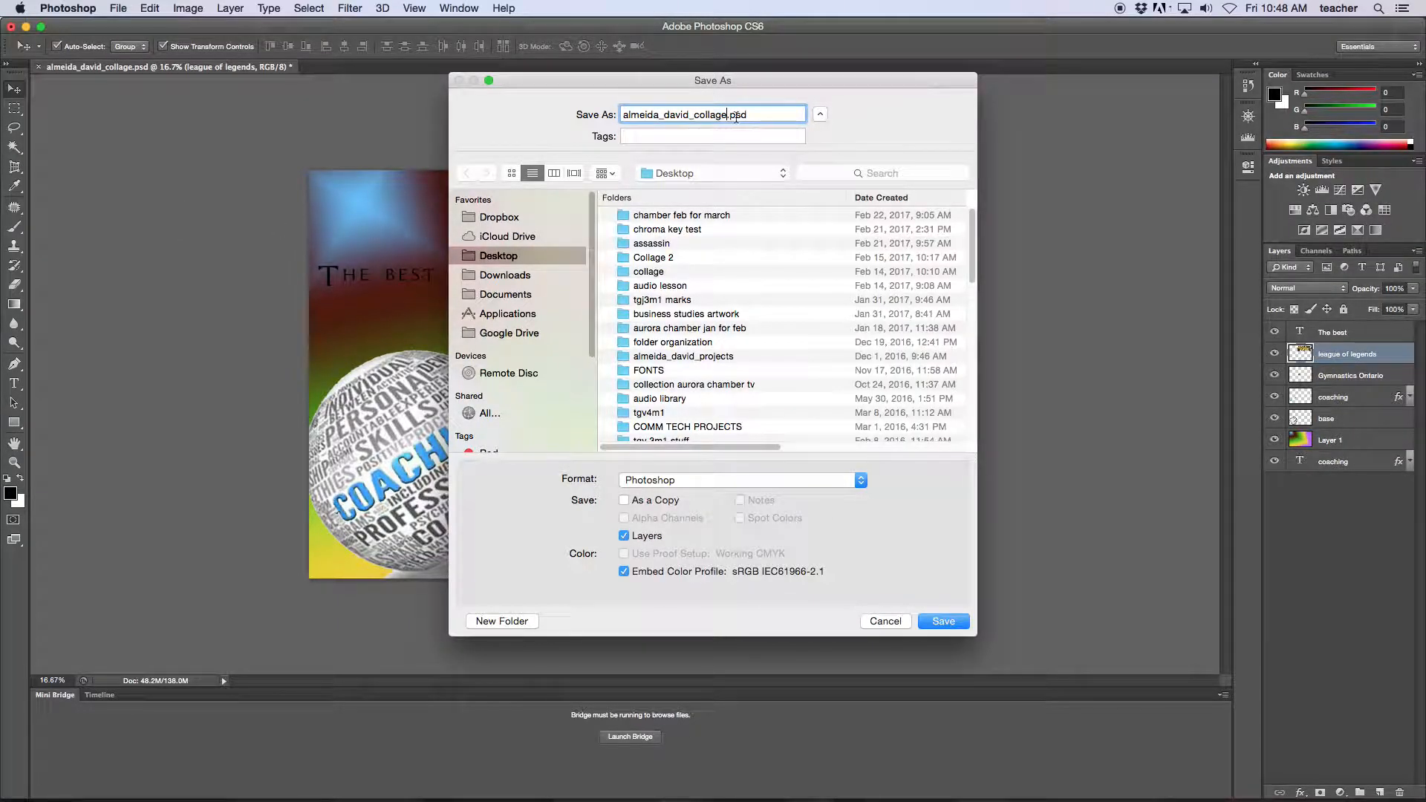
{"action": "type", "text": "_for_animation"}
{"action": "key", "text": "Return"}
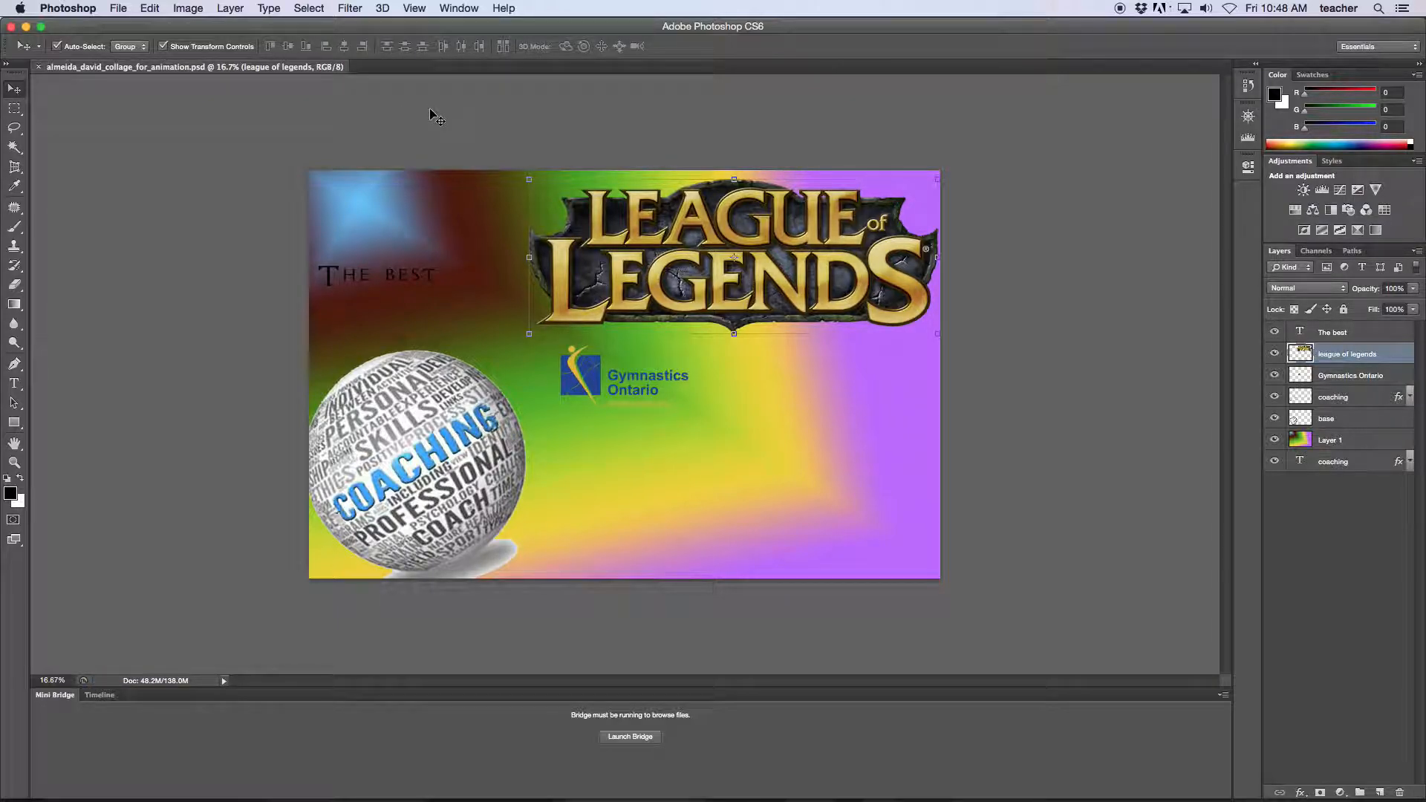
In Image Size, set resolution to 72 pixels/inch and width to 1920 px, giving 1920 × 1242.
{"action": "left_click", "coordinate": [187, 9]}
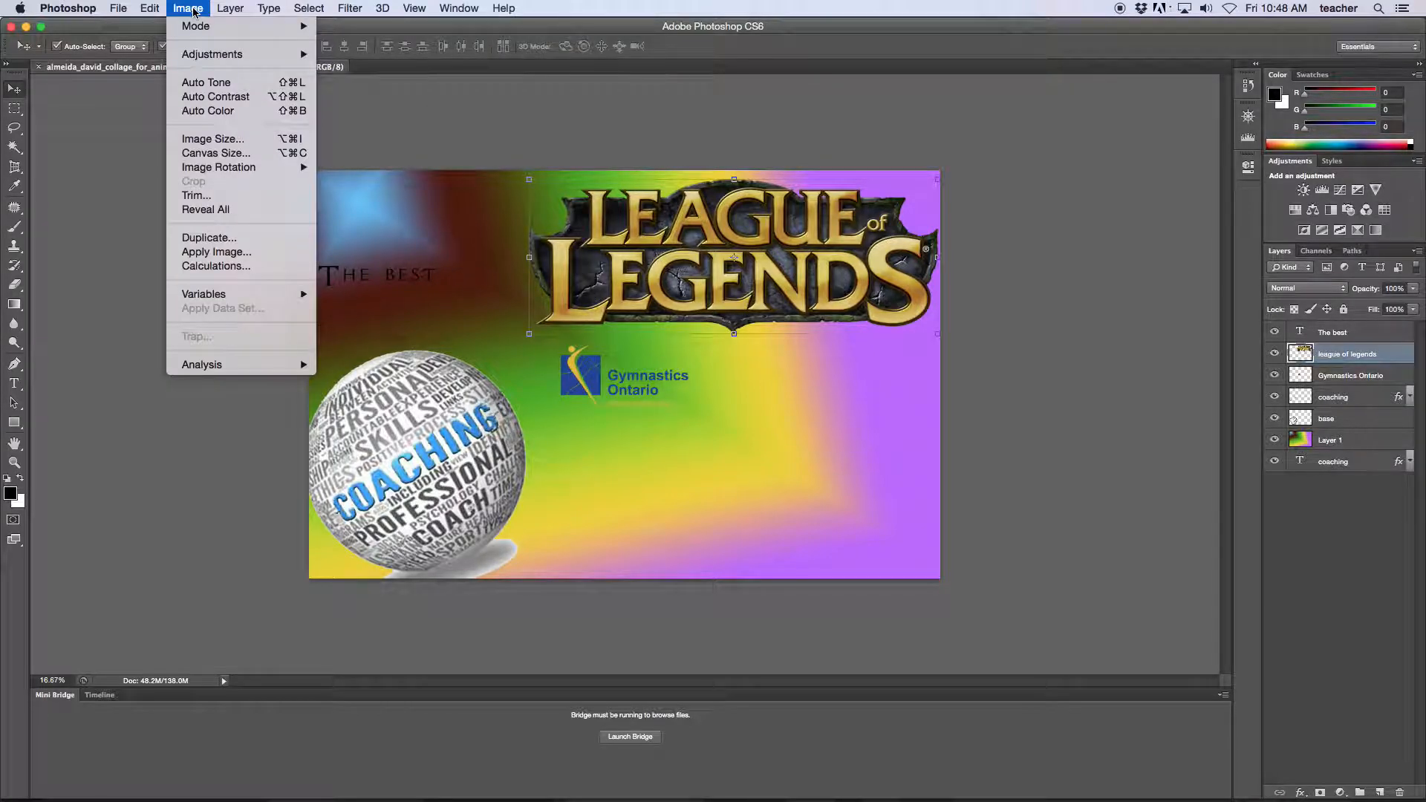
{"action": "left_click", "coordinate": [208, 139]}
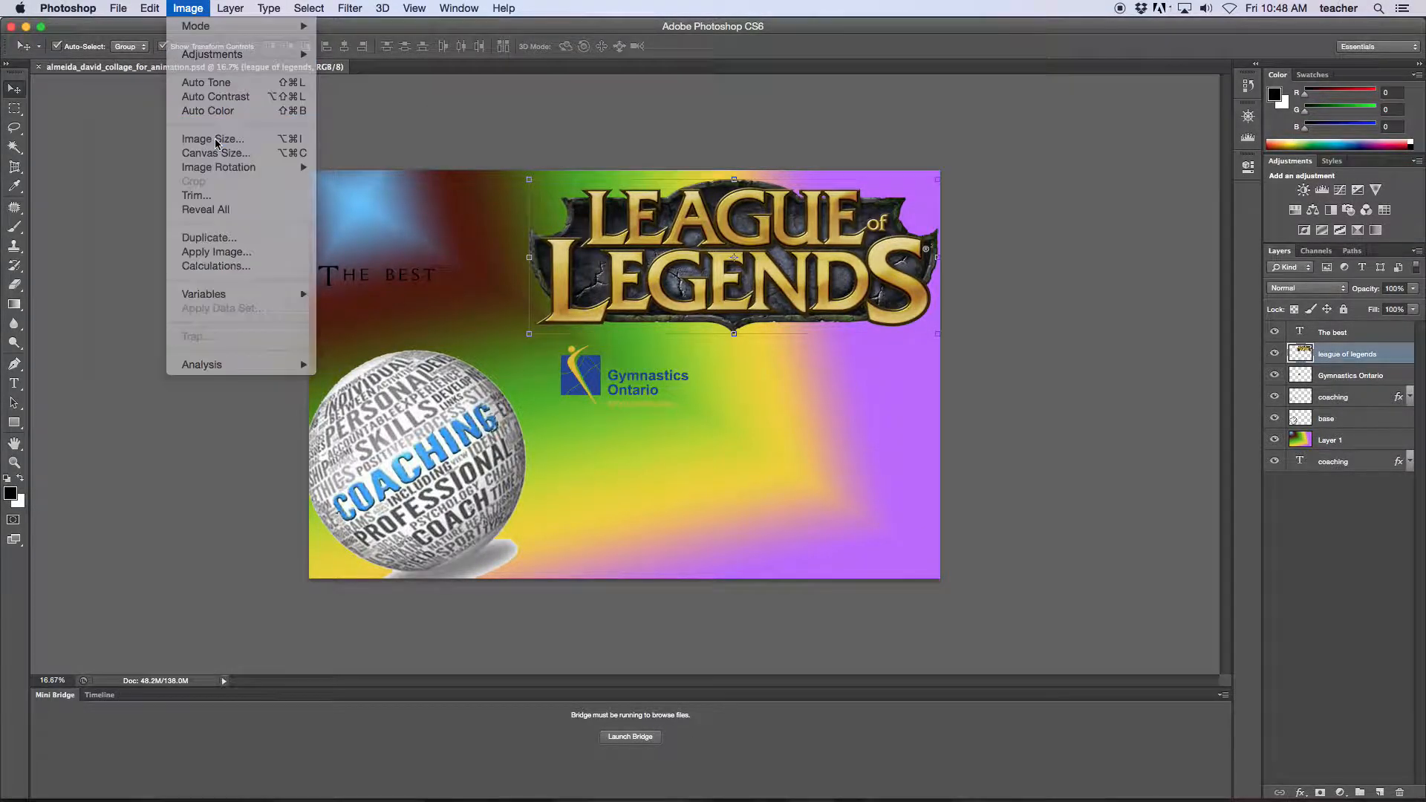
{"action": "double_click", "coordinate": [209, 289]}
{"action": "type", "text": "72"}
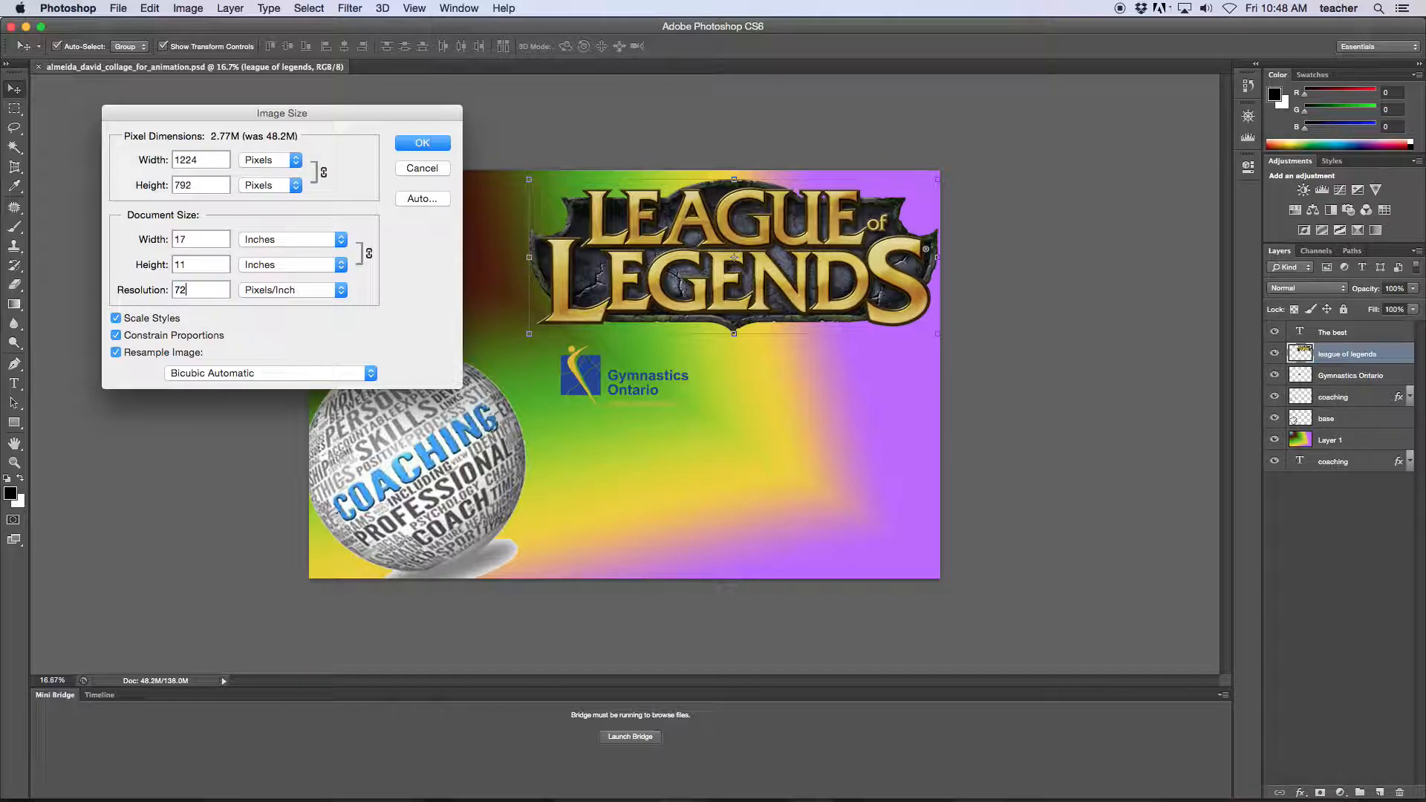
{"action": "left_click", "coordinate": [138, 294]}
{"action": "double_click", "coordinate": [186, 160]}
{"action": "type", "text": "1920"}
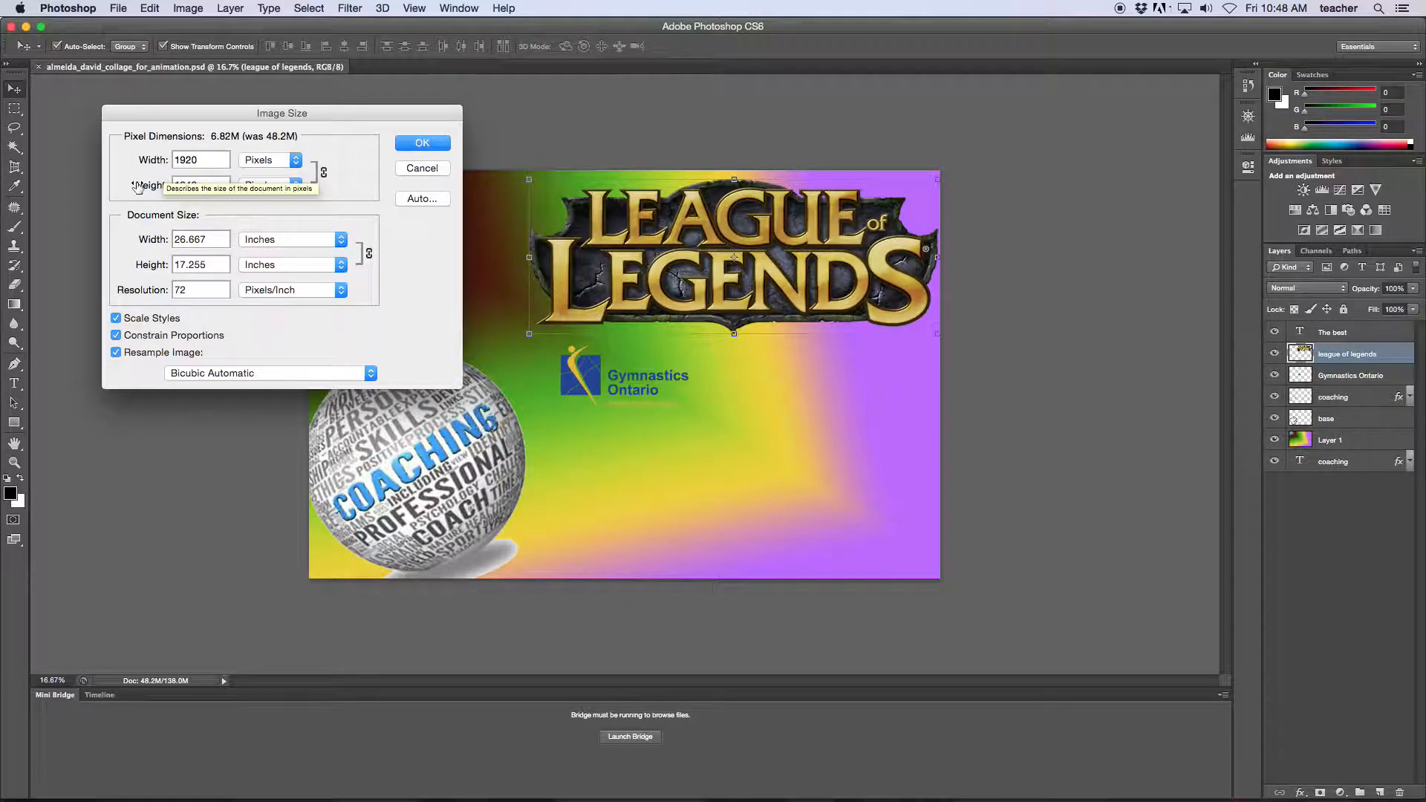
{"action": "key", "text": "Tab"}
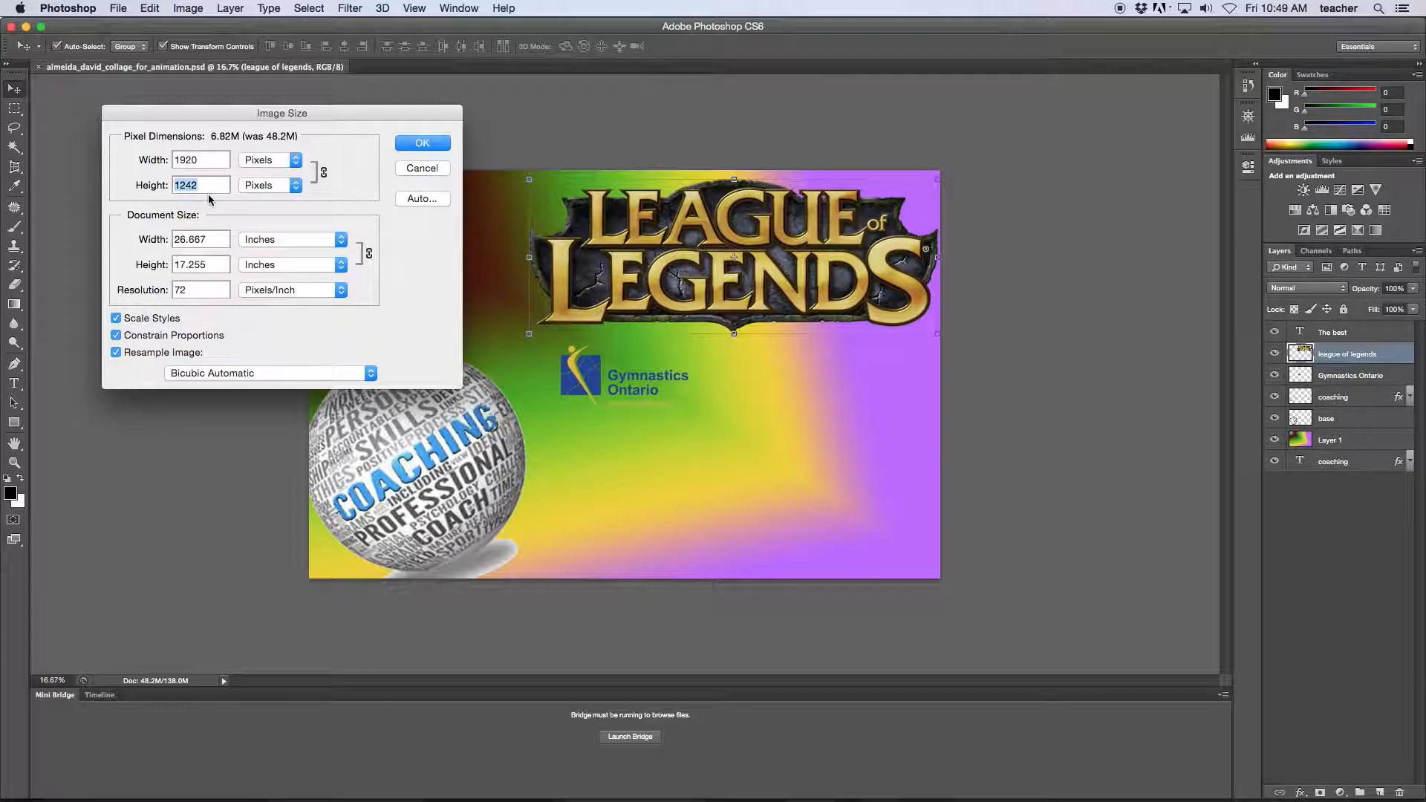
{"action": "left_click", "coordinate": [408, 145]}
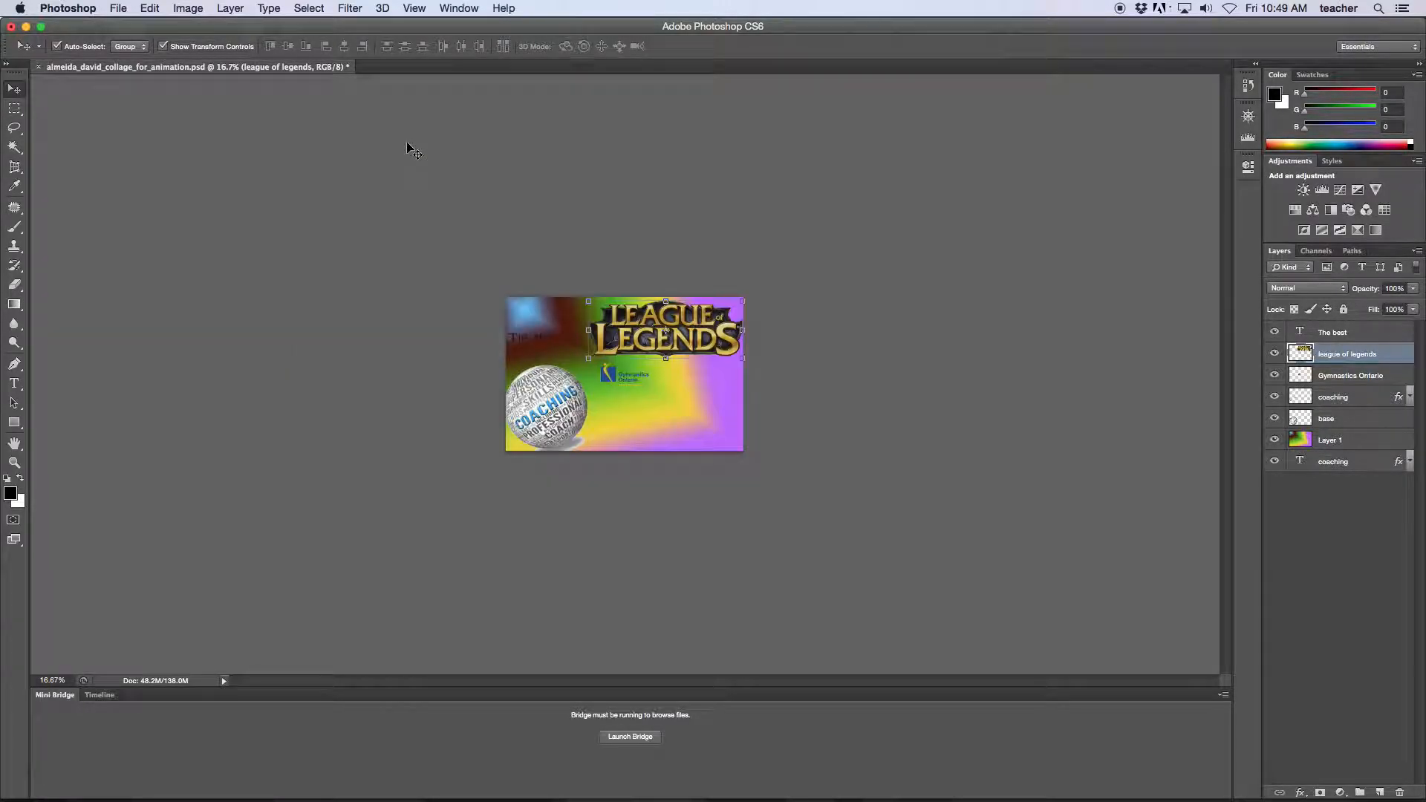
Save the resized collage, confirm its 1920 × 1242 size, and switch to After Effects.
{"action": "key", "text": "super+s"}
{"action": "left_click_drag", "start_coordinate": [513, 324], "coordinate": [425, 222]}
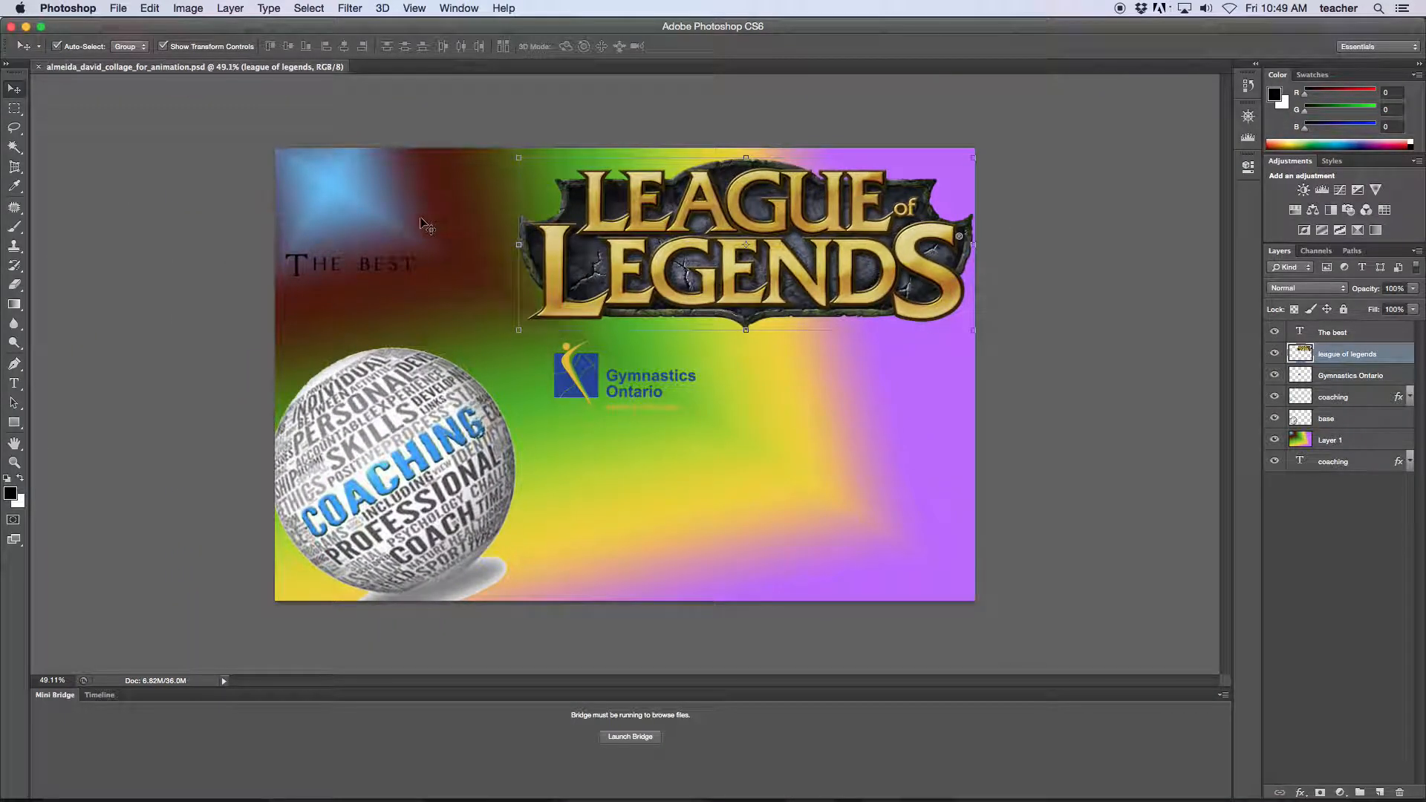
{"action": "left_click", "coordinate": [188, 8]}
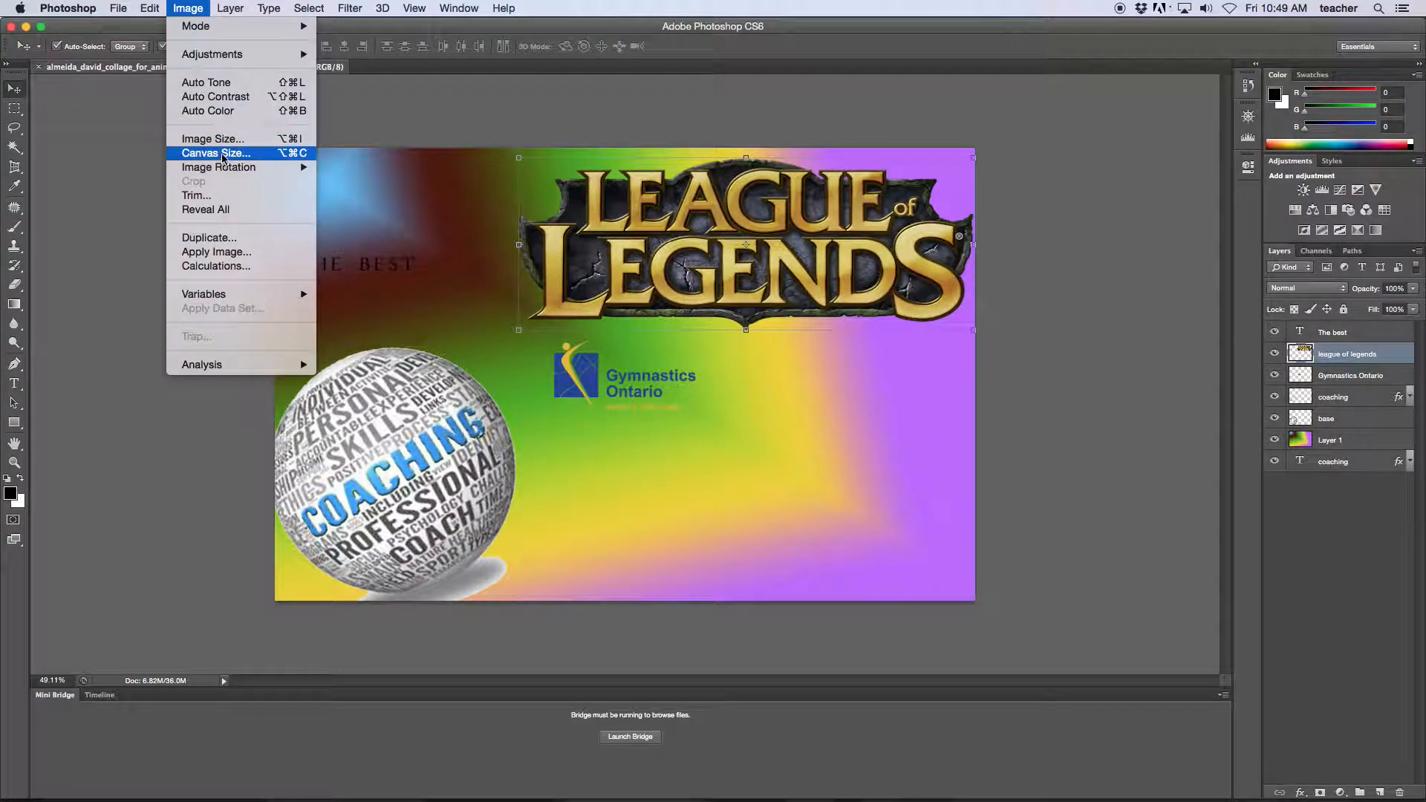
{"action": "left_click", "coordinate": [214, 139]}
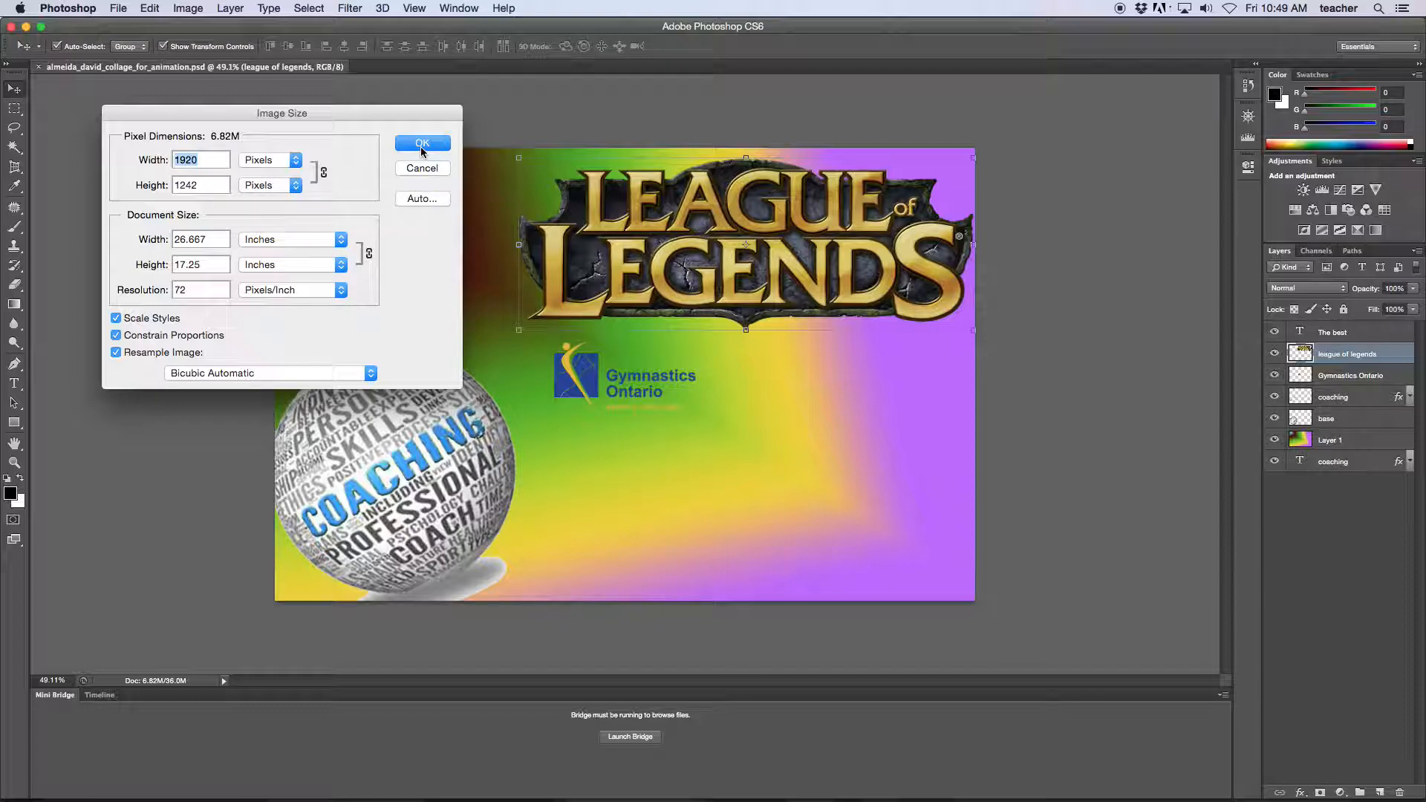
{"action": "left_click", "coordinate": [421, 152]}
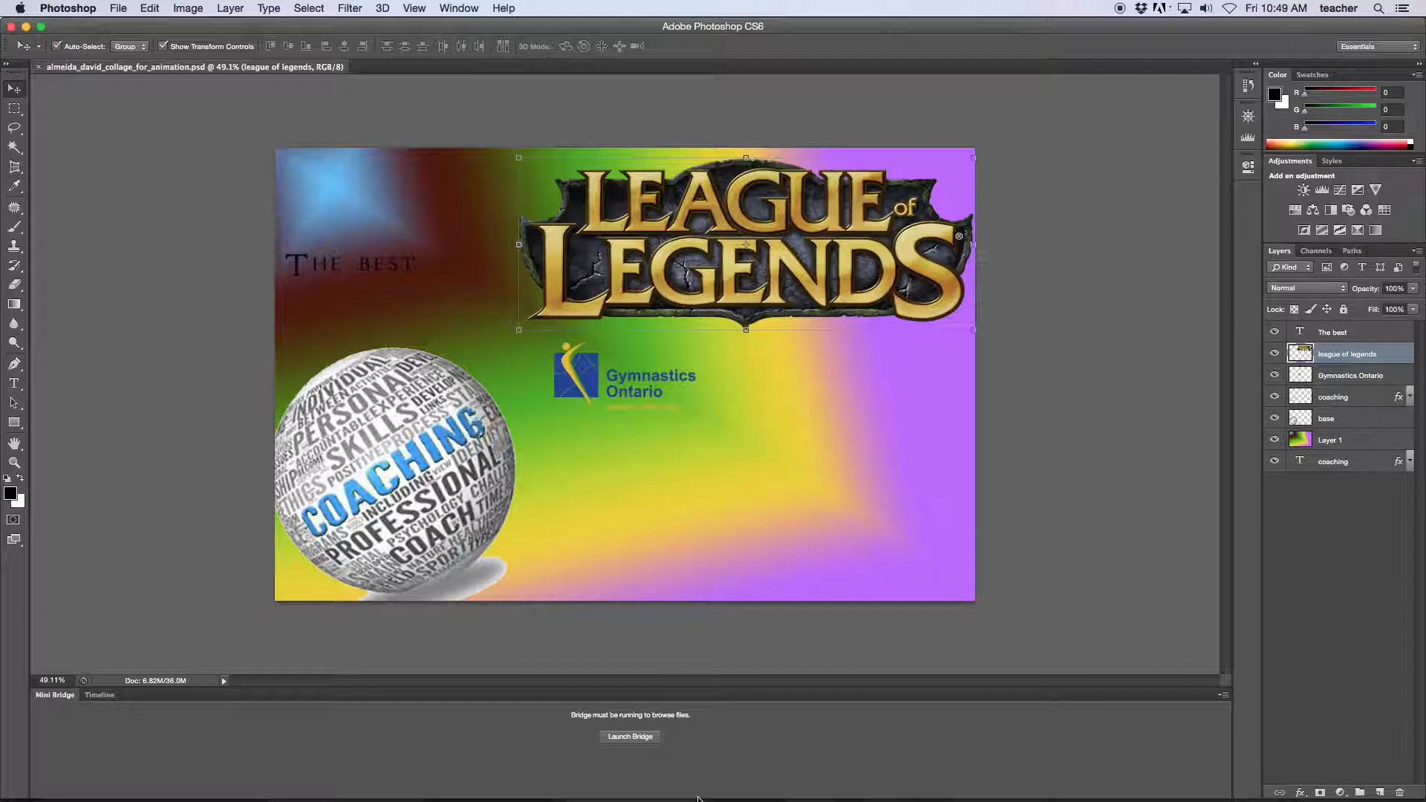
{"action": "left_click", "coordinate": [651, 776]}
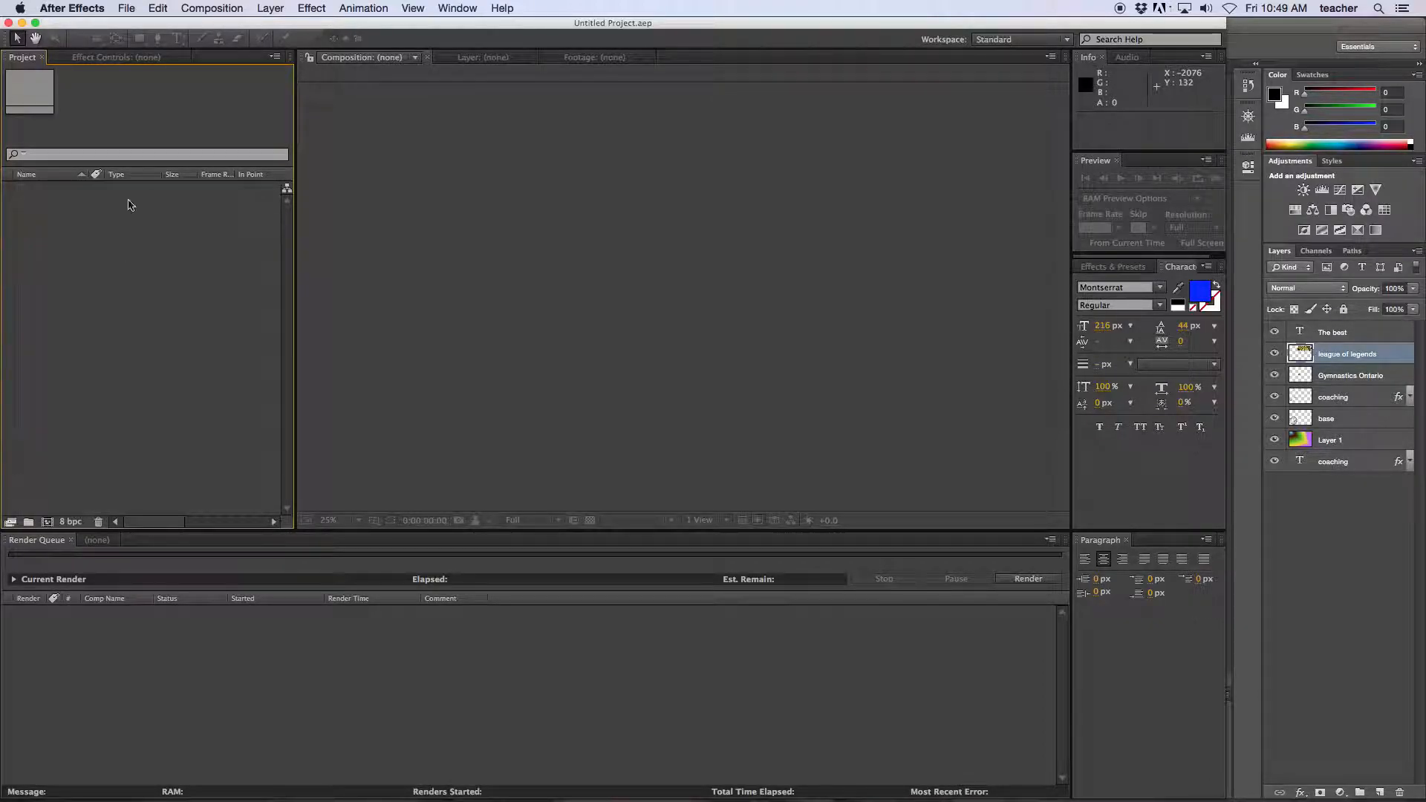
{"action": "left_click", "coordinate": [128, 9]}
{"action": "mouse_move", "coordinate": [245, 185]}
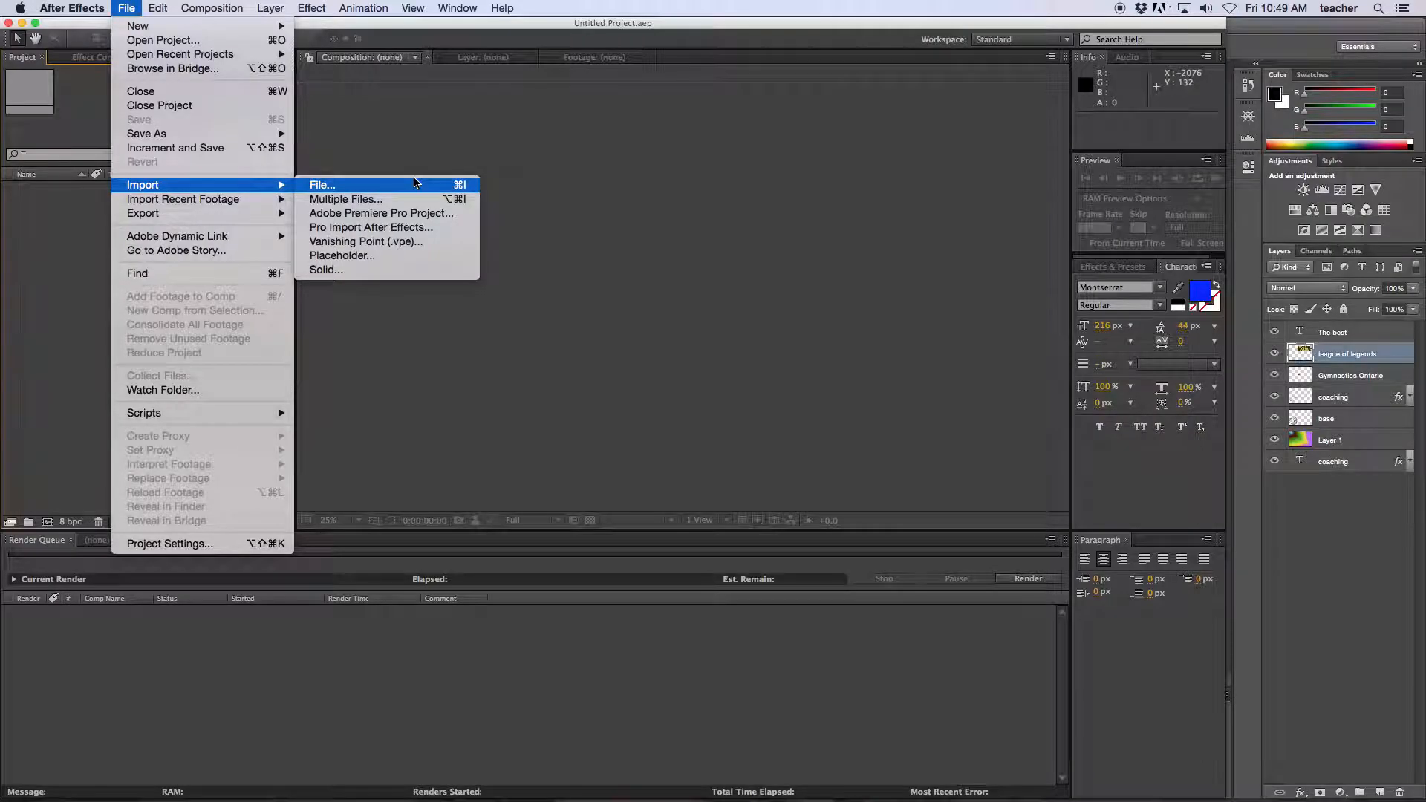
{"action": "left_click", "coordinate": [414, 182]}
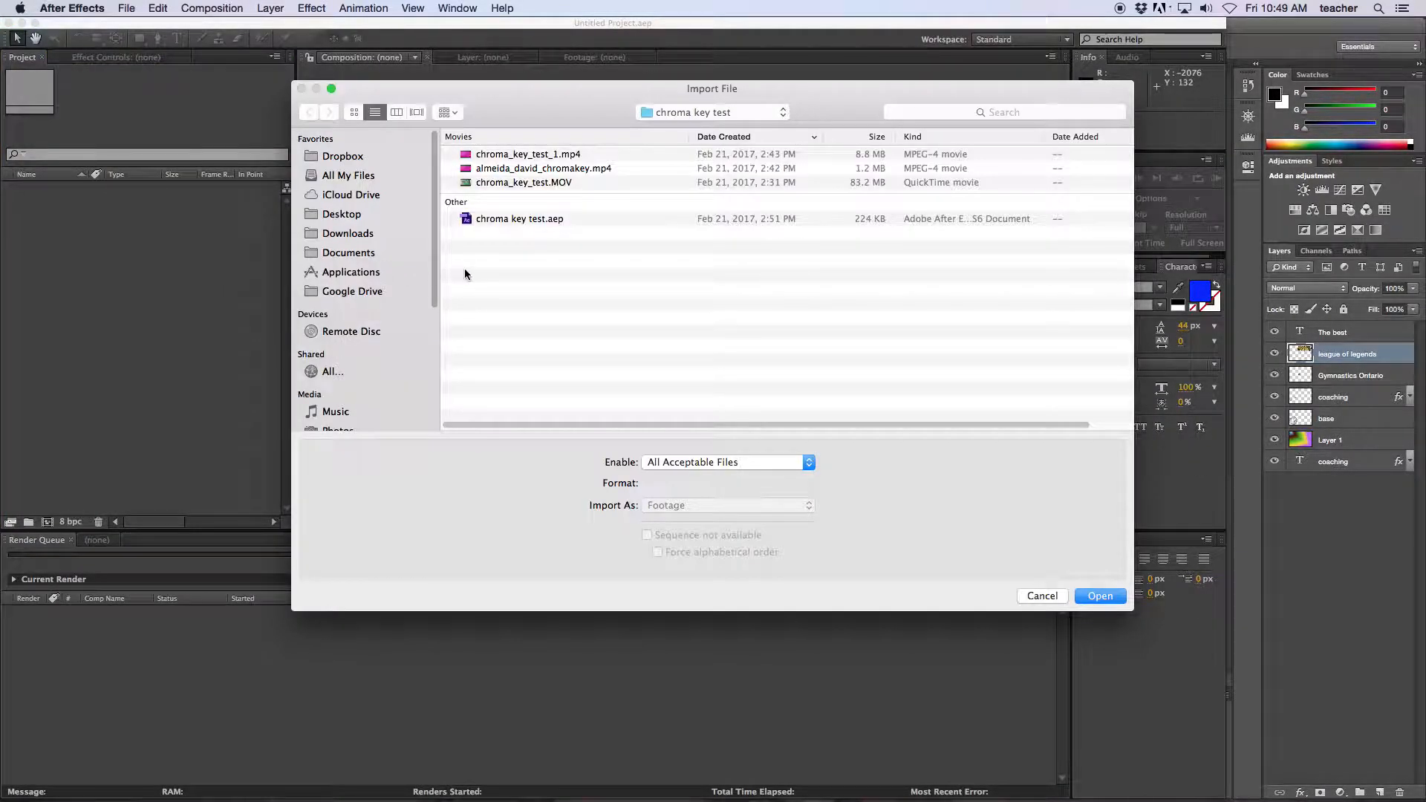
{"action": "left_click", "coordinate": [374, 216]}
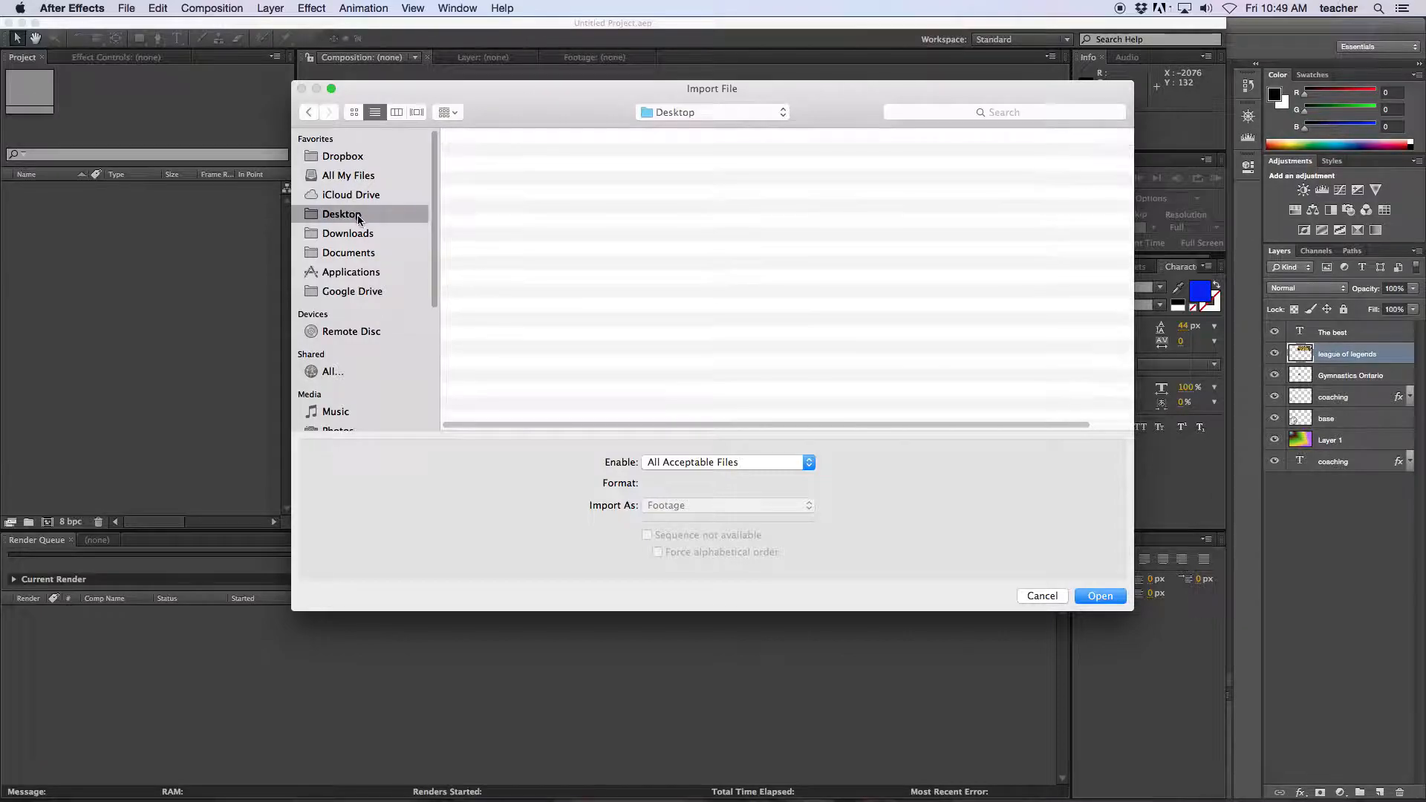
{"action": "scroll", "coordinate": [692, 310], "scroll_direction": "down", "scroll_amount": 10}
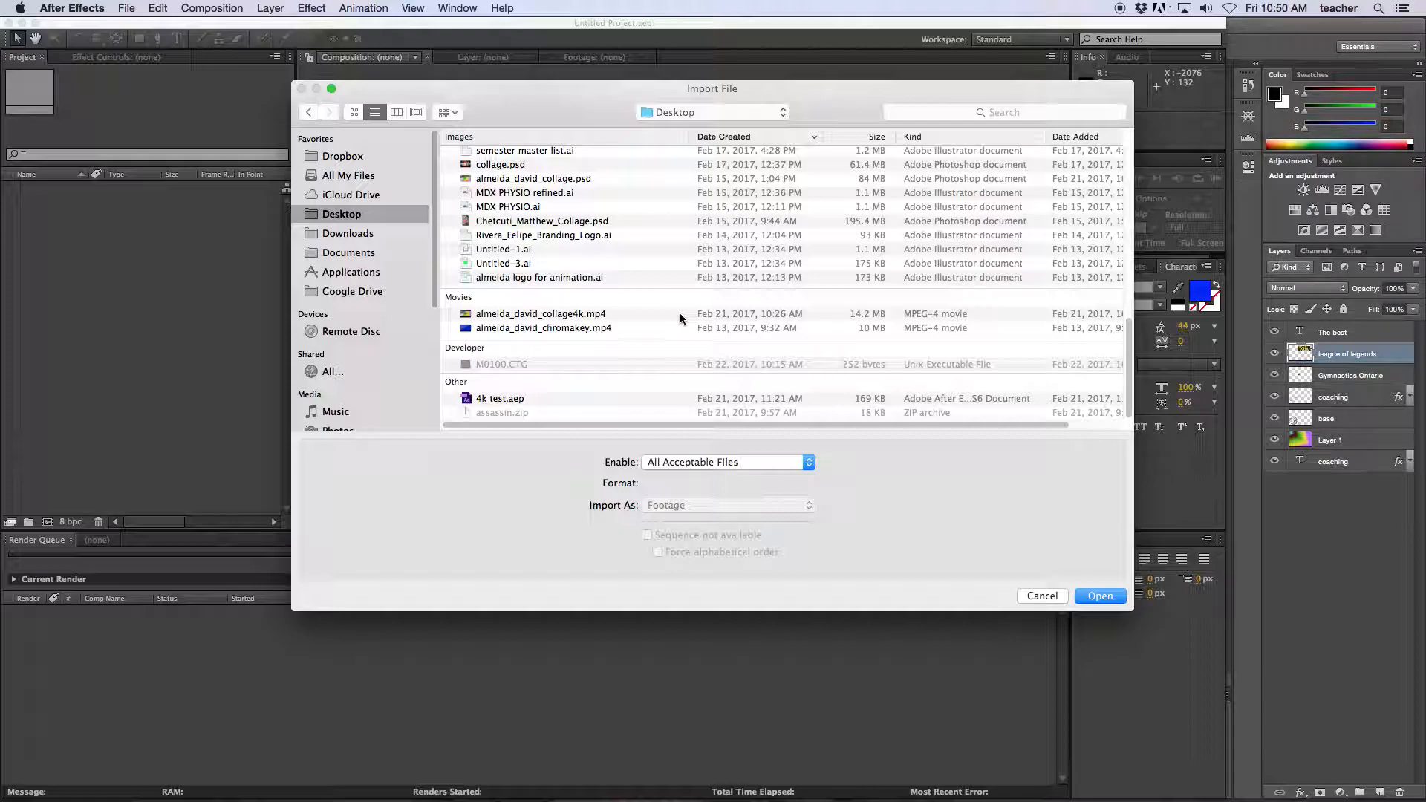
{"action": "left_click", "coordinate": [561, 182]}
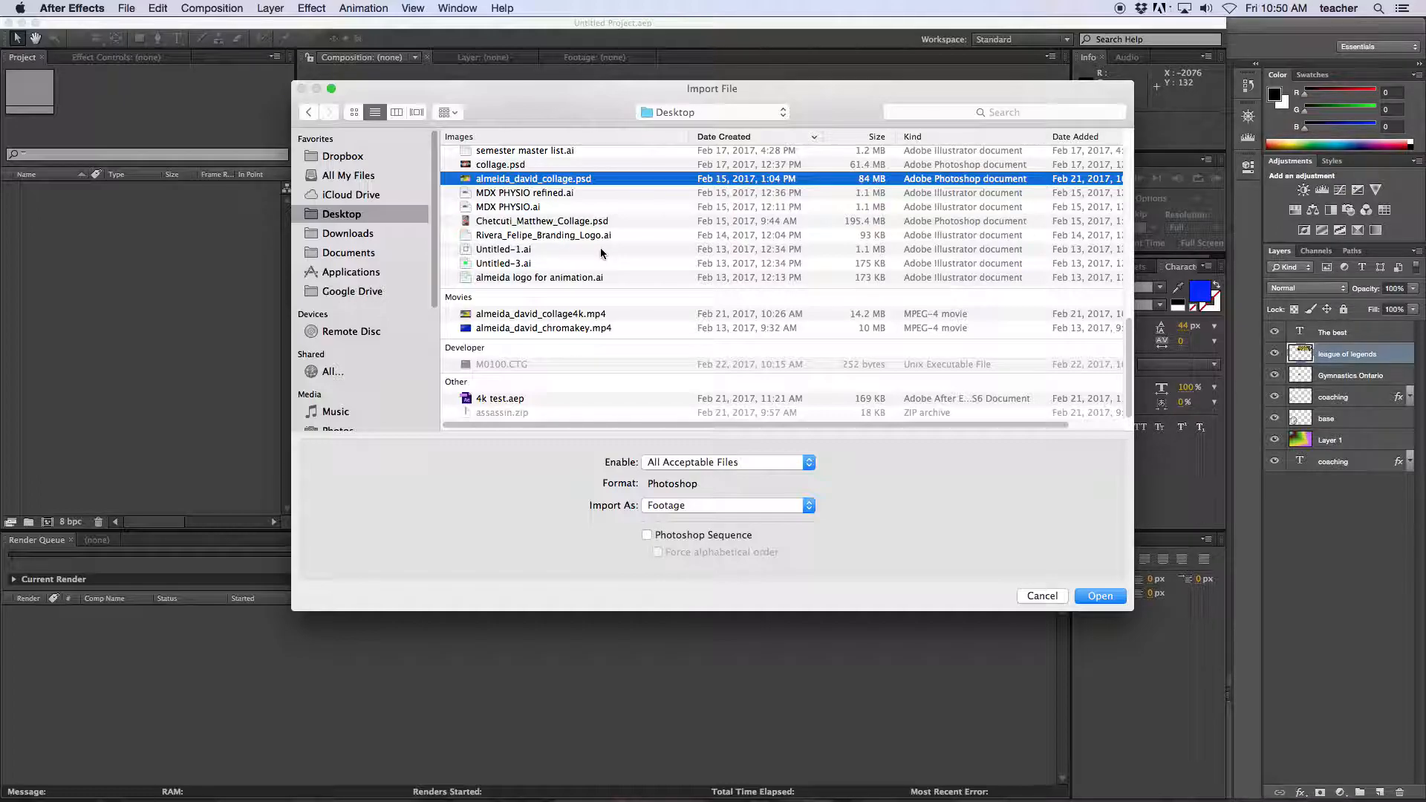
{"action": "scroll", "coordinate": [608, 248], "scroll_direction": "up", "scroll_amount": 1}
{"action": "scroll", "coordinate": [608, 248], "scroll_direction": "up", "scroll_amount": 2}
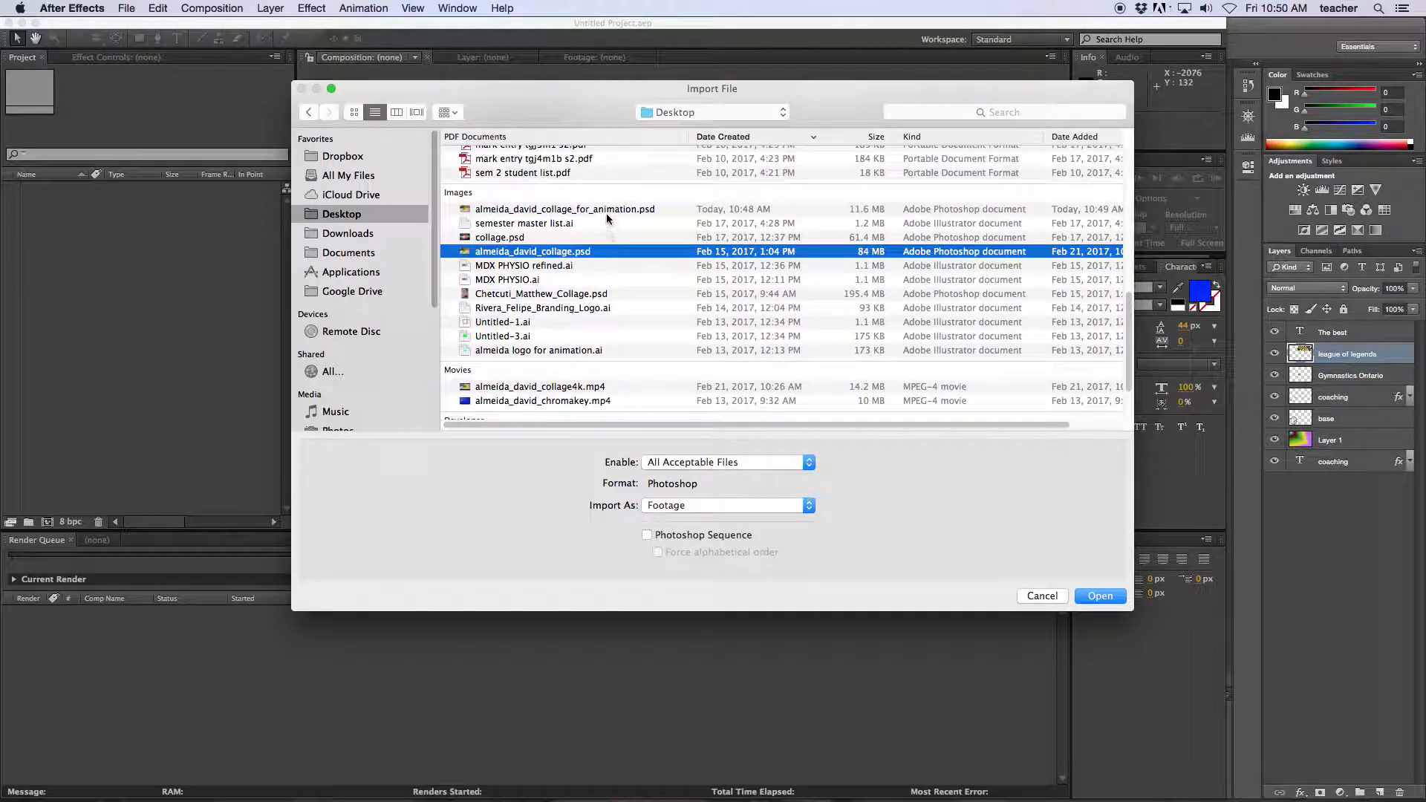
{"action": "left_click", "coordinate": [606, 209]}
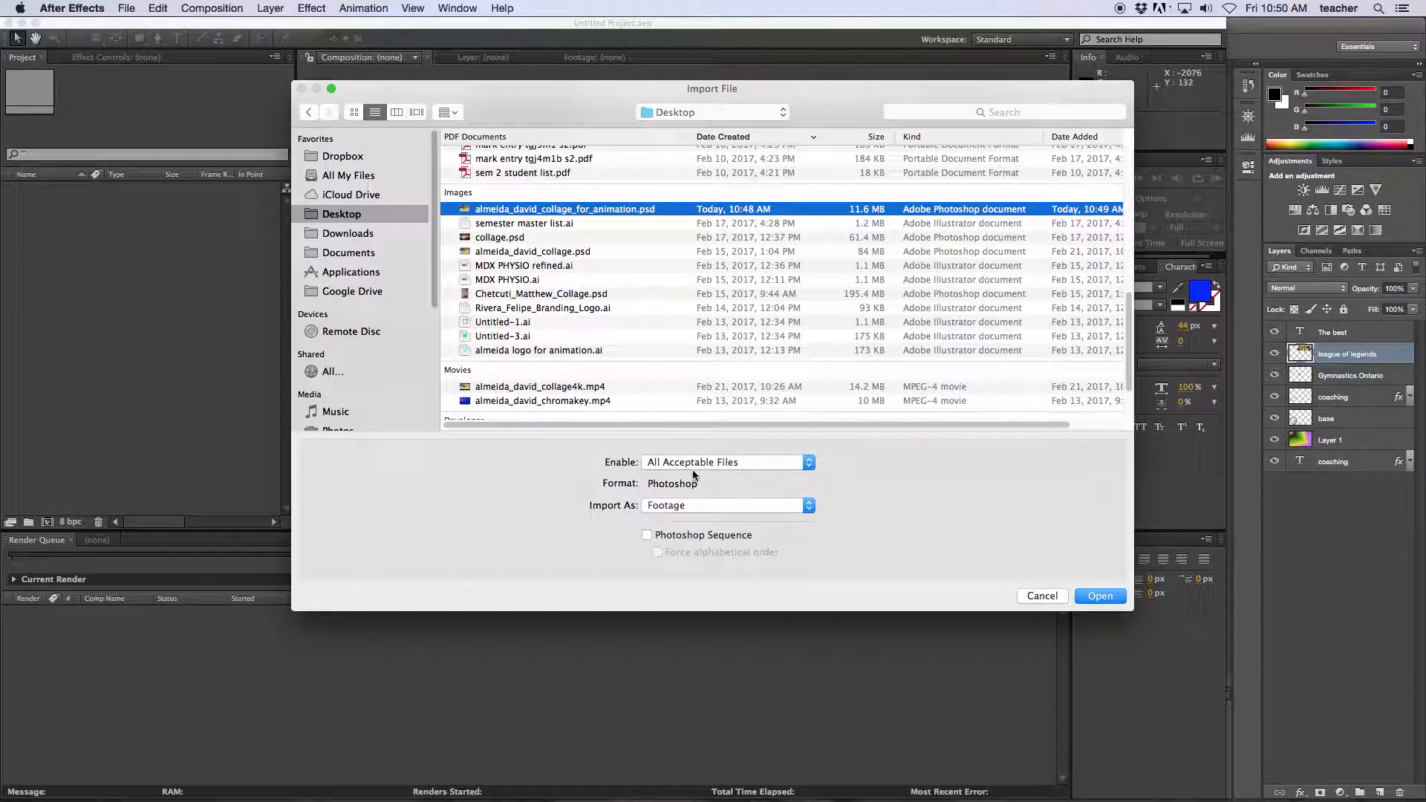
{"action": "left_click", "coordinate": [750, 508]}
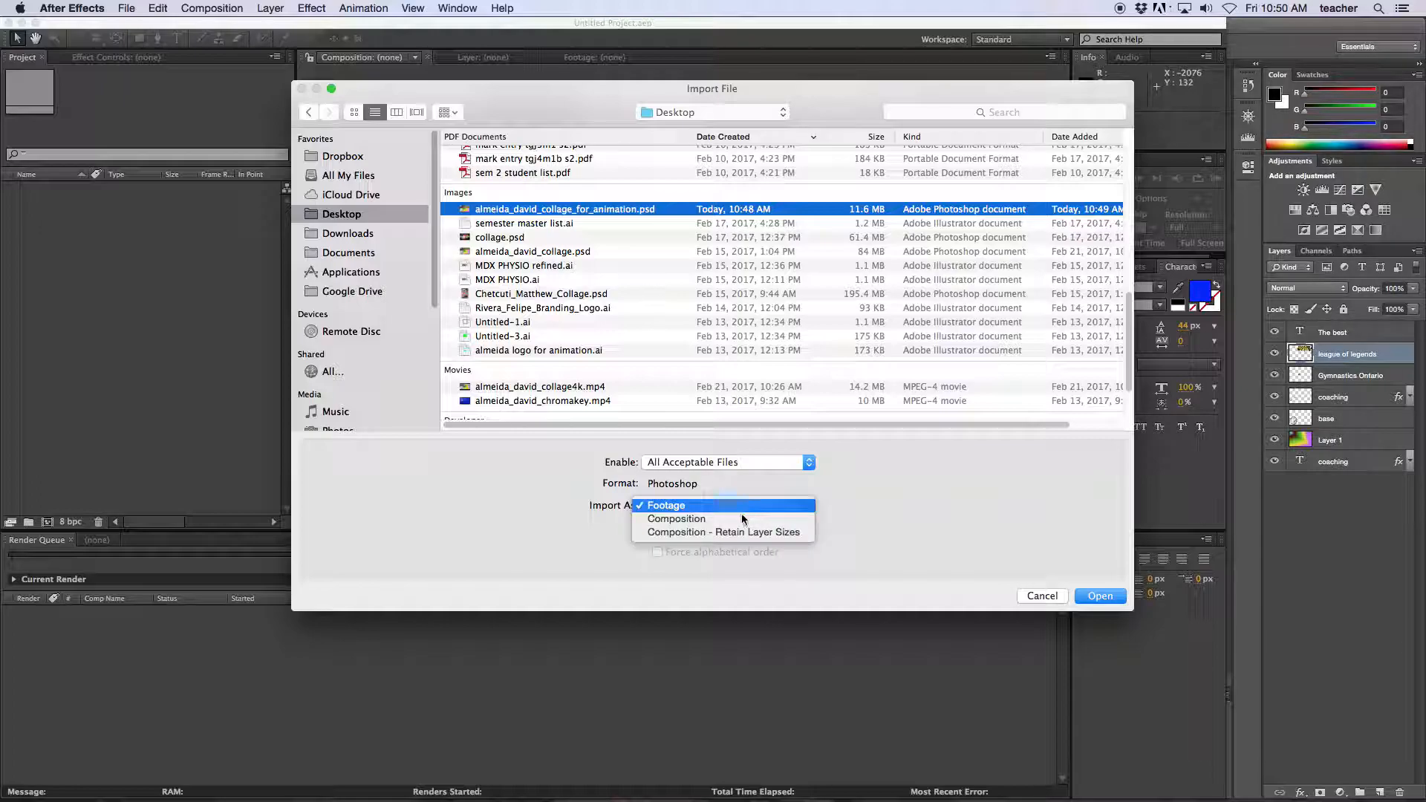
{"action": "left_click", "coordinate": [720, 516]}
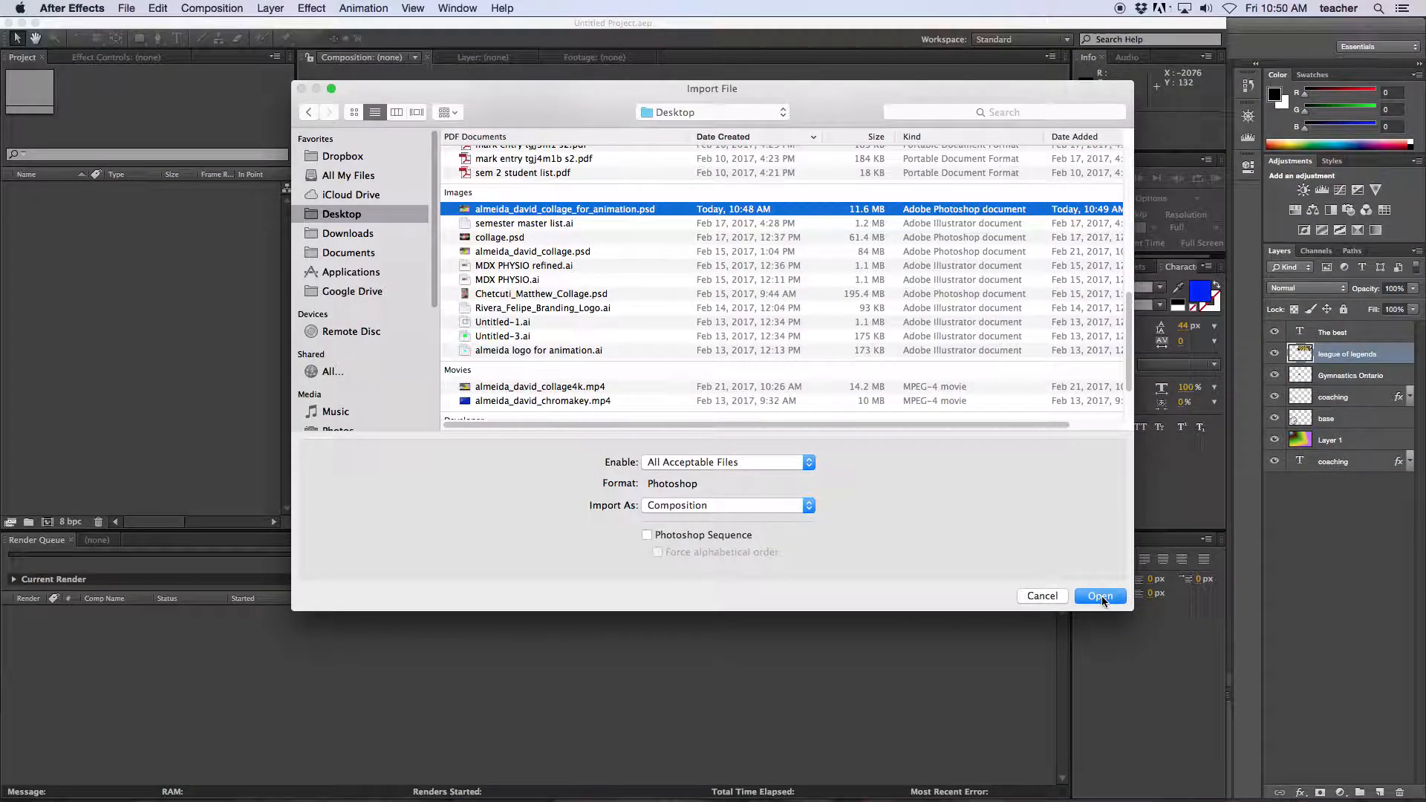
{"action": "left_click", "coordinate": [1100, 597]}
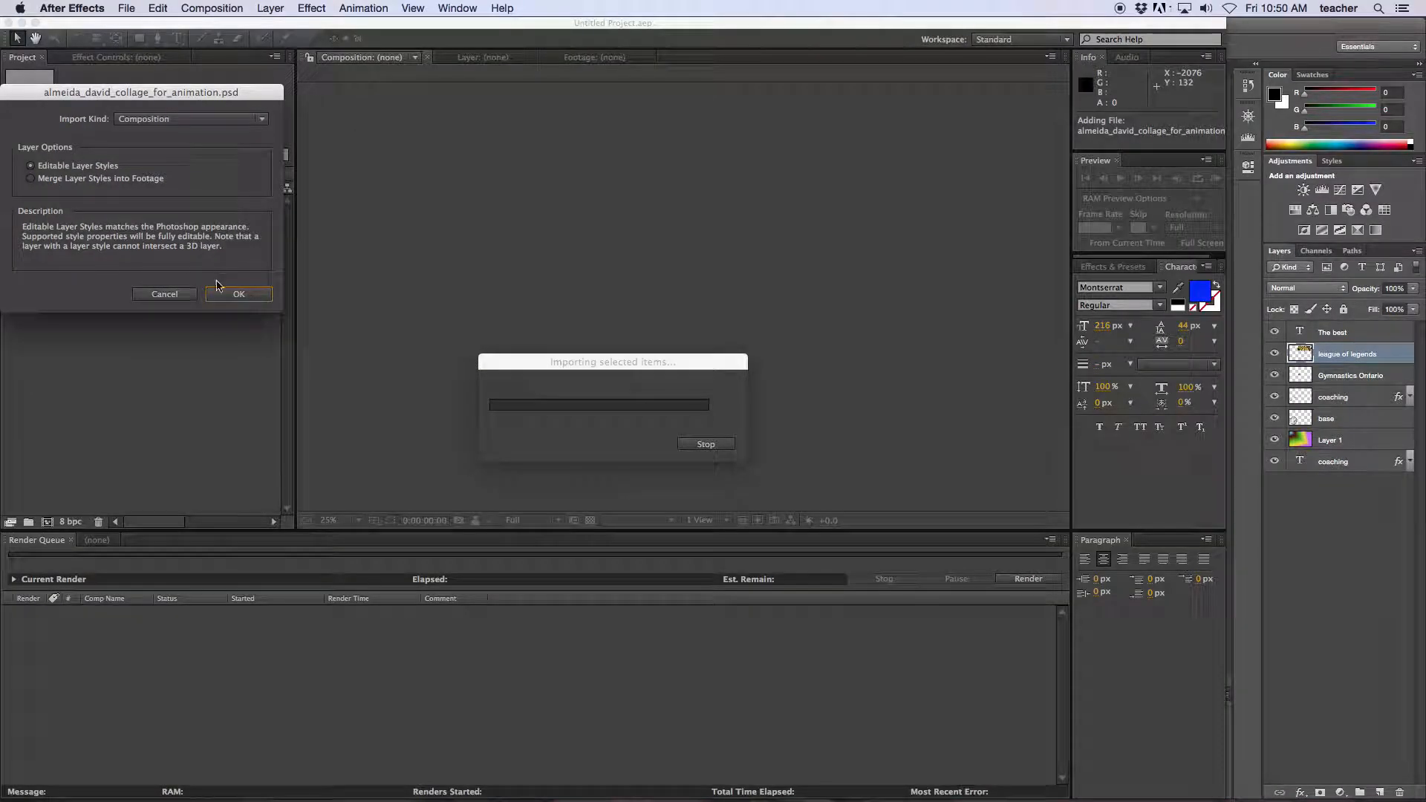
Accept Editable Layer Styles, check the layers folder, and open the 1920 × 1242 collage composition.
{"action": "left_click", "coordinate": [354, 381]}
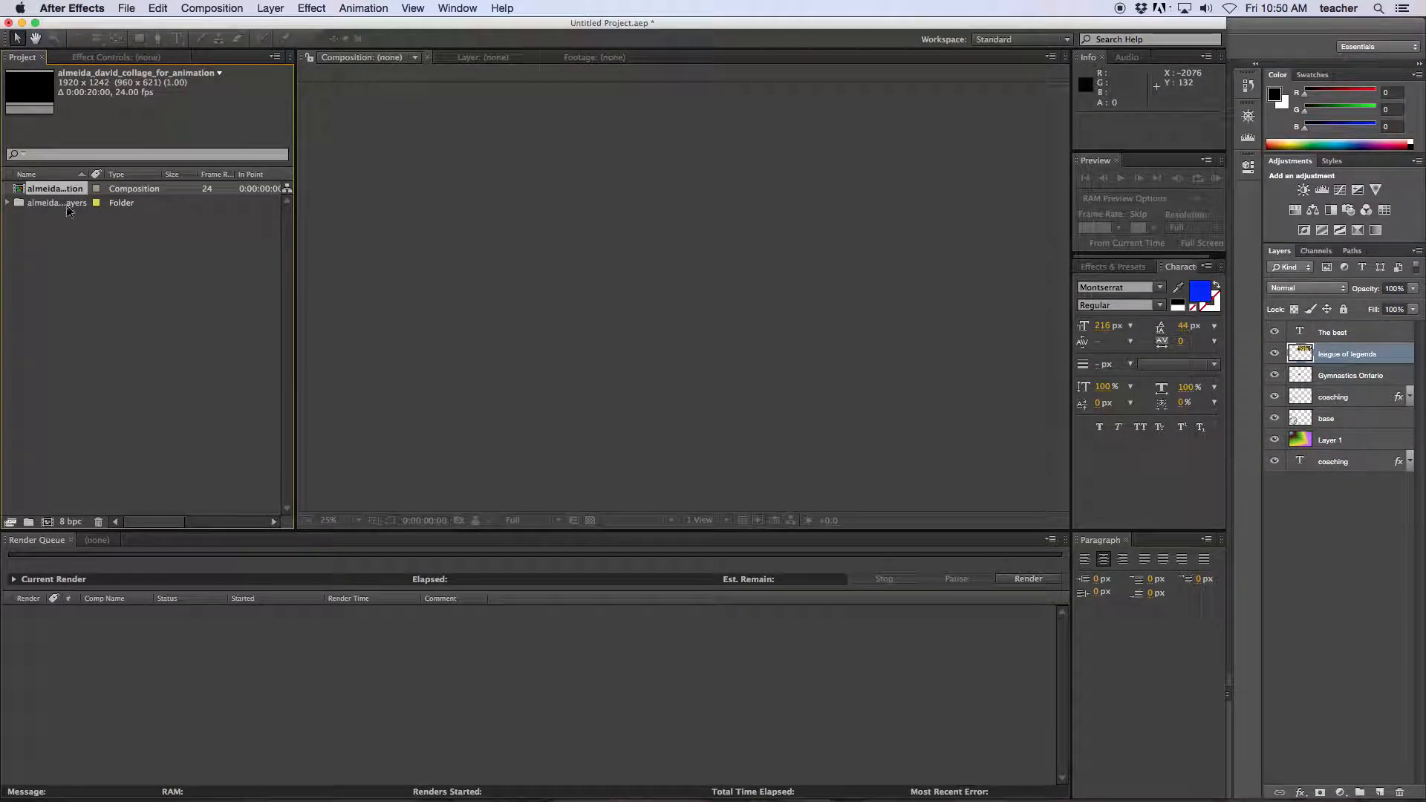
{"action": "left_click", "coordinate": [8, 204]}
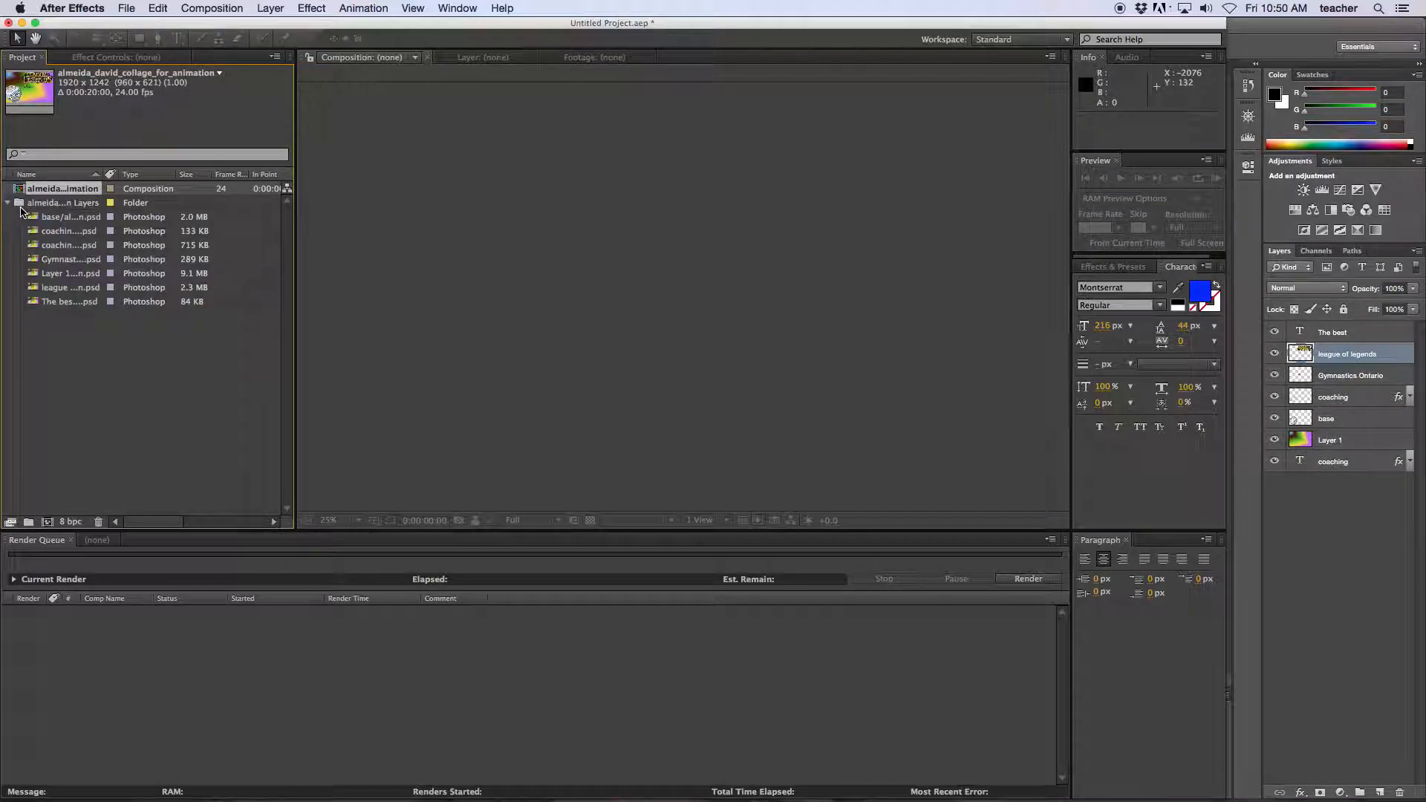
{"action": "left_click", "coordinate": [8, 204]}
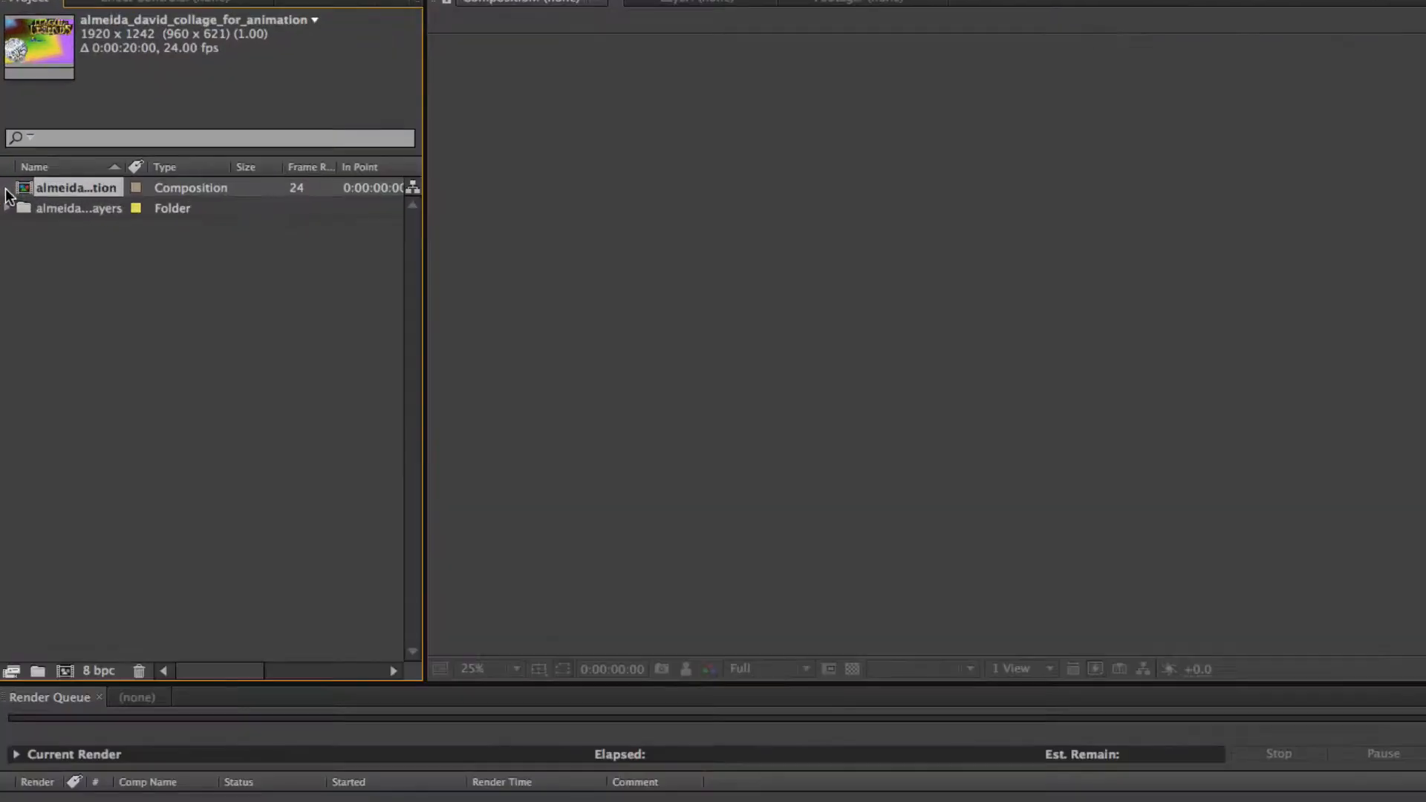
{"action": "right_click", "coordinate": [8, 193]}
{"action": "left_click", "coordinate": [34, 187]}
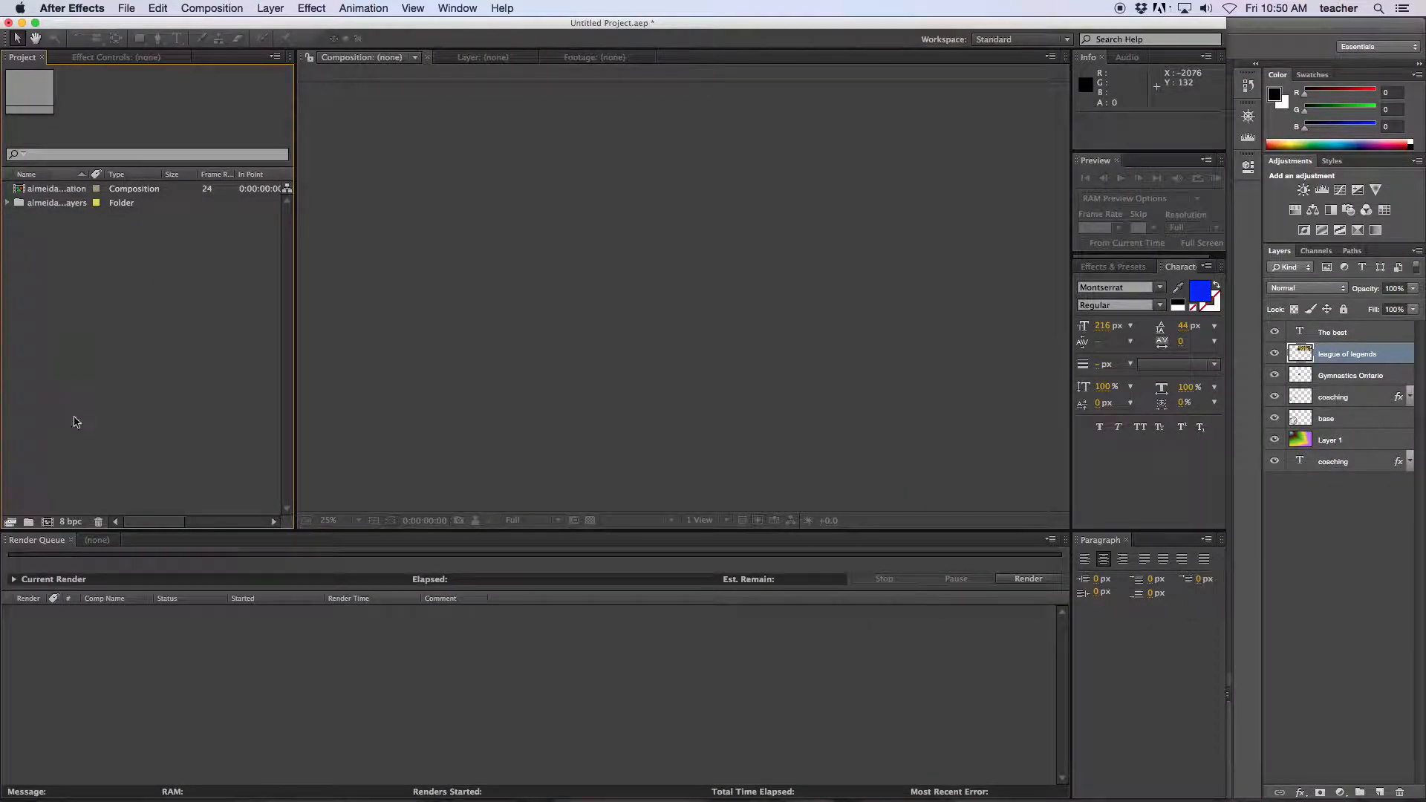
{"action": "left_click", "coordinate": [19, 190]}
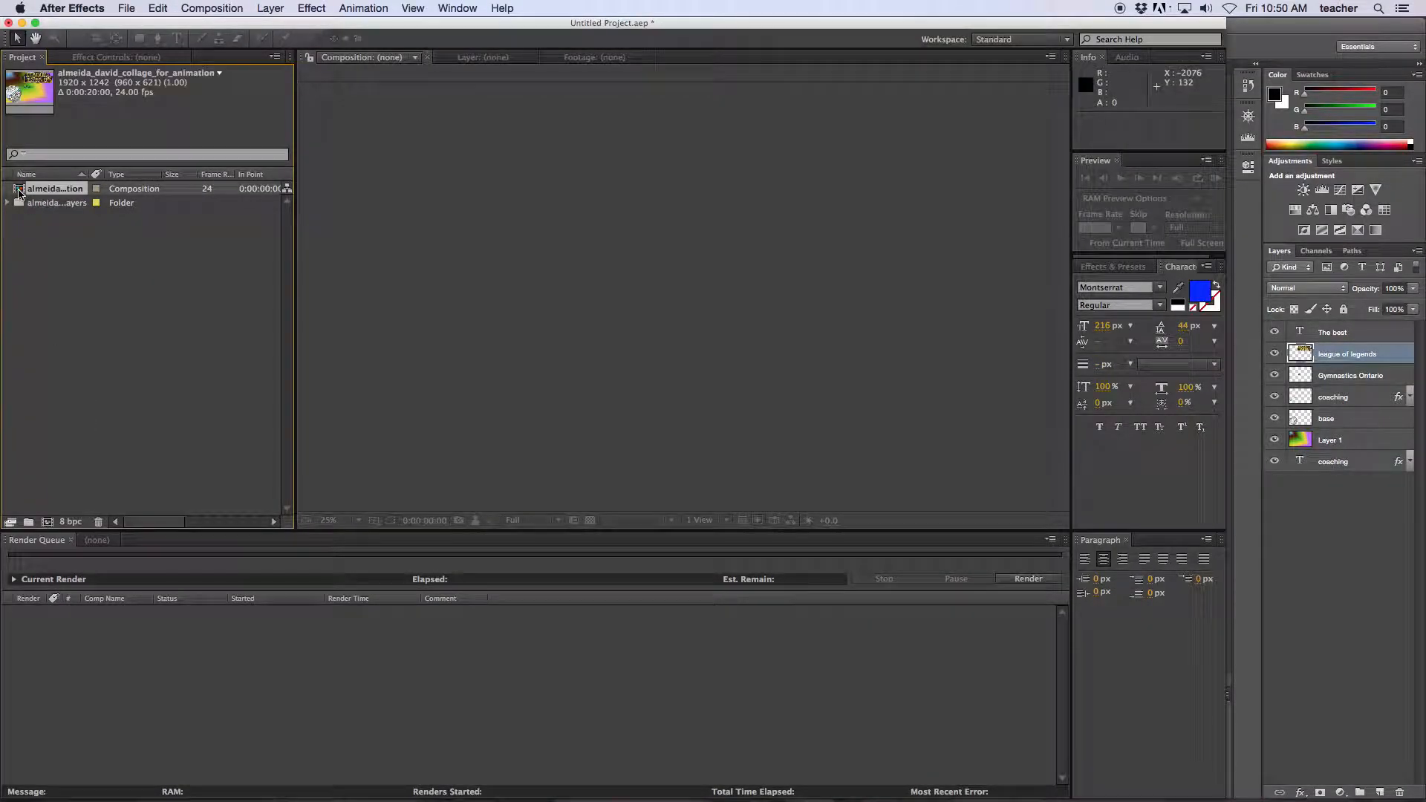
{"action": "double_click", "coordinate": [46, 189]}
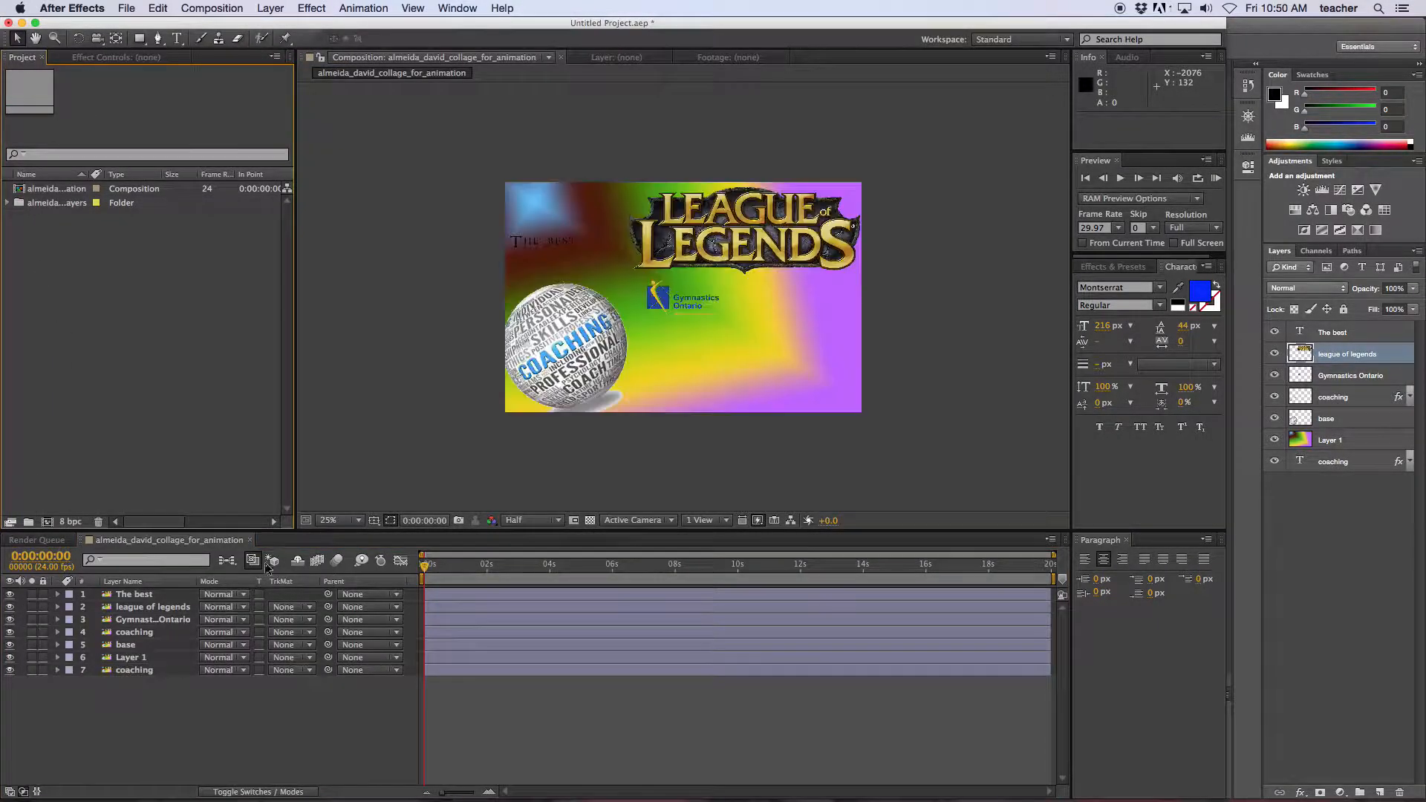
{"action": "mouse_move", "coordinate": [425, 568]}
{"action": "left_mouse_down"}
{"action": "mouse_move", "coordinate": [483, 566]}
{"action": "mouse_move", "coordinate": [423, 565]}
{"action": "left_mouse_up"}
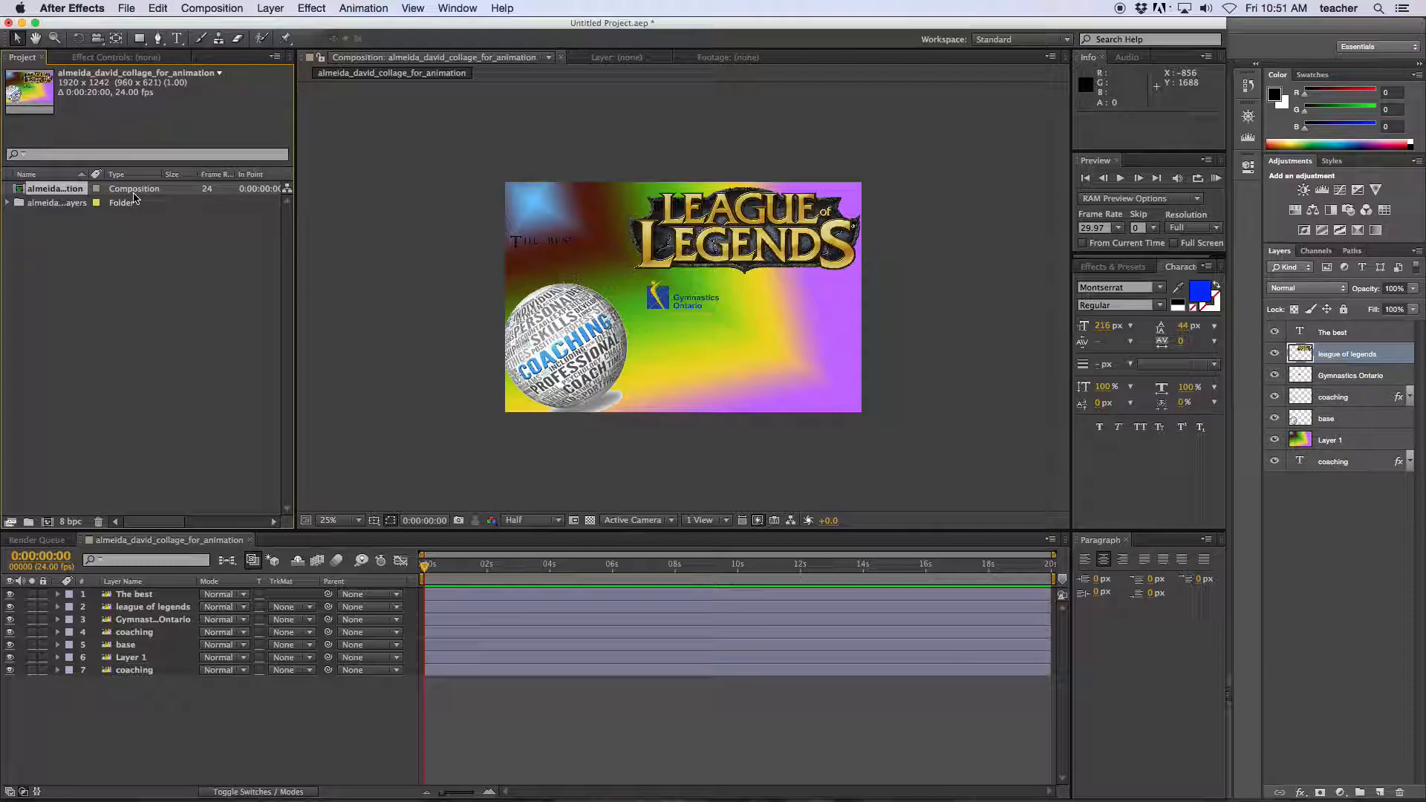
Open the collage's Composition Settings, enter height 1080, and edit the duration.
{"action": "double_click", "coordinate": [129, 194]}
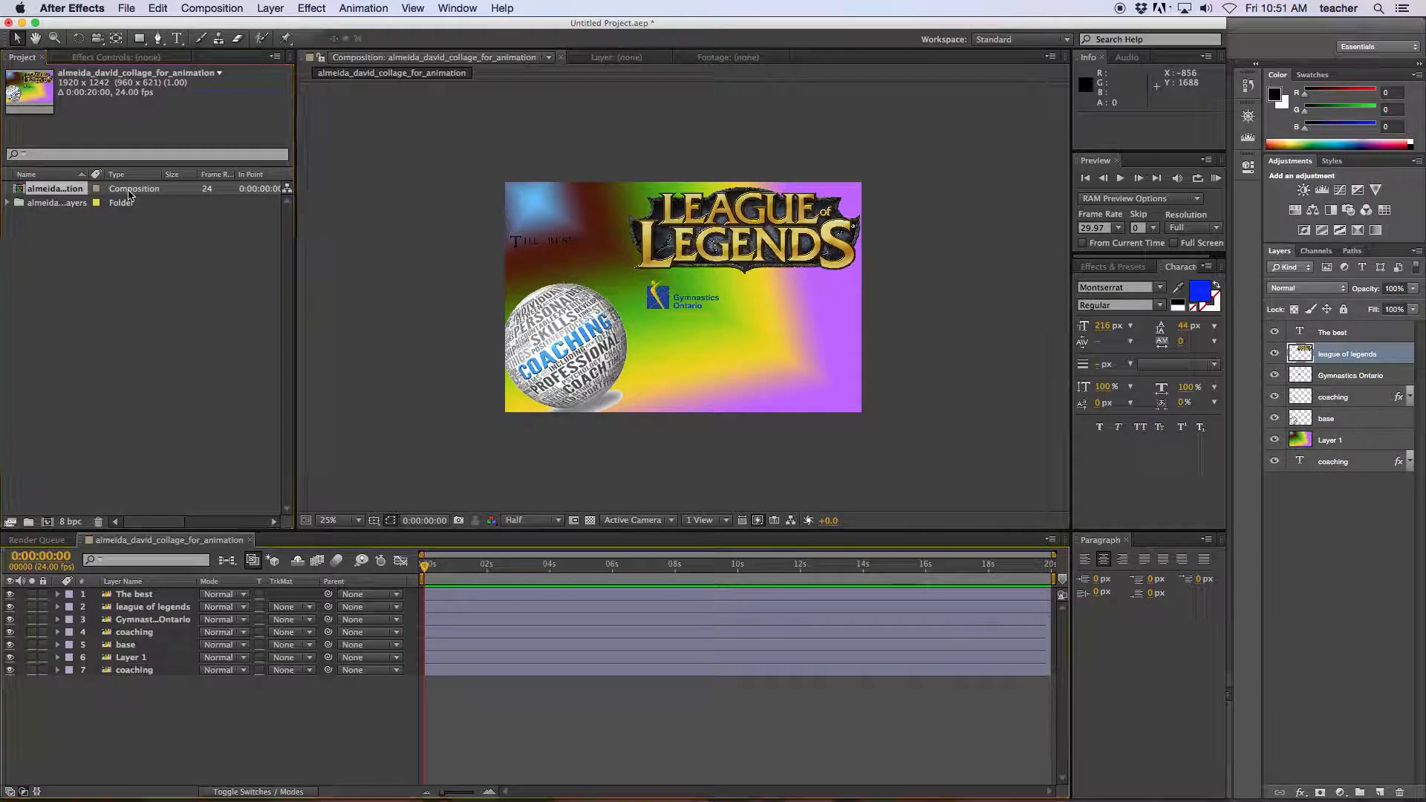
{"action": "right_click", "coordinate": [122, 194]}
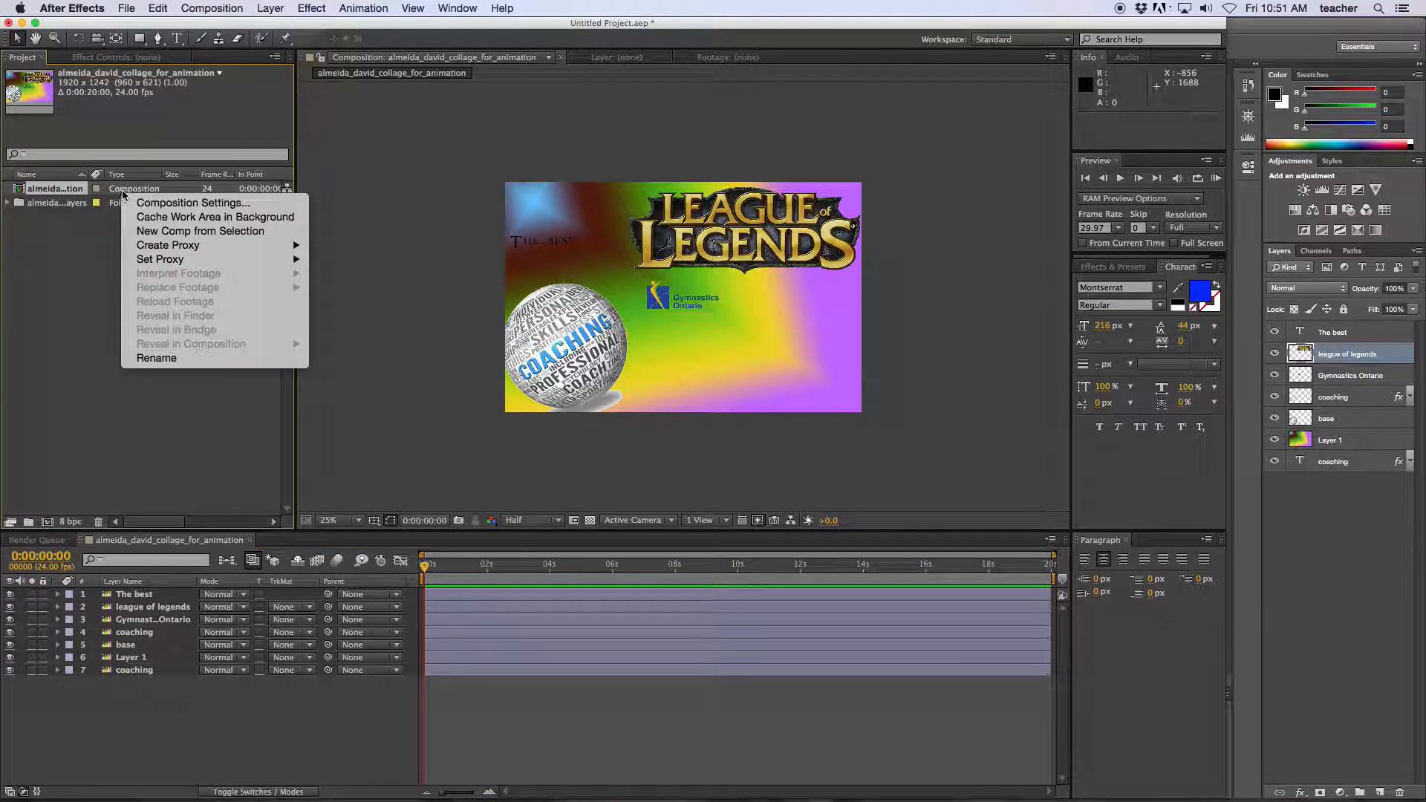
{"action": "left_click", "coordinate": [162, 205]}
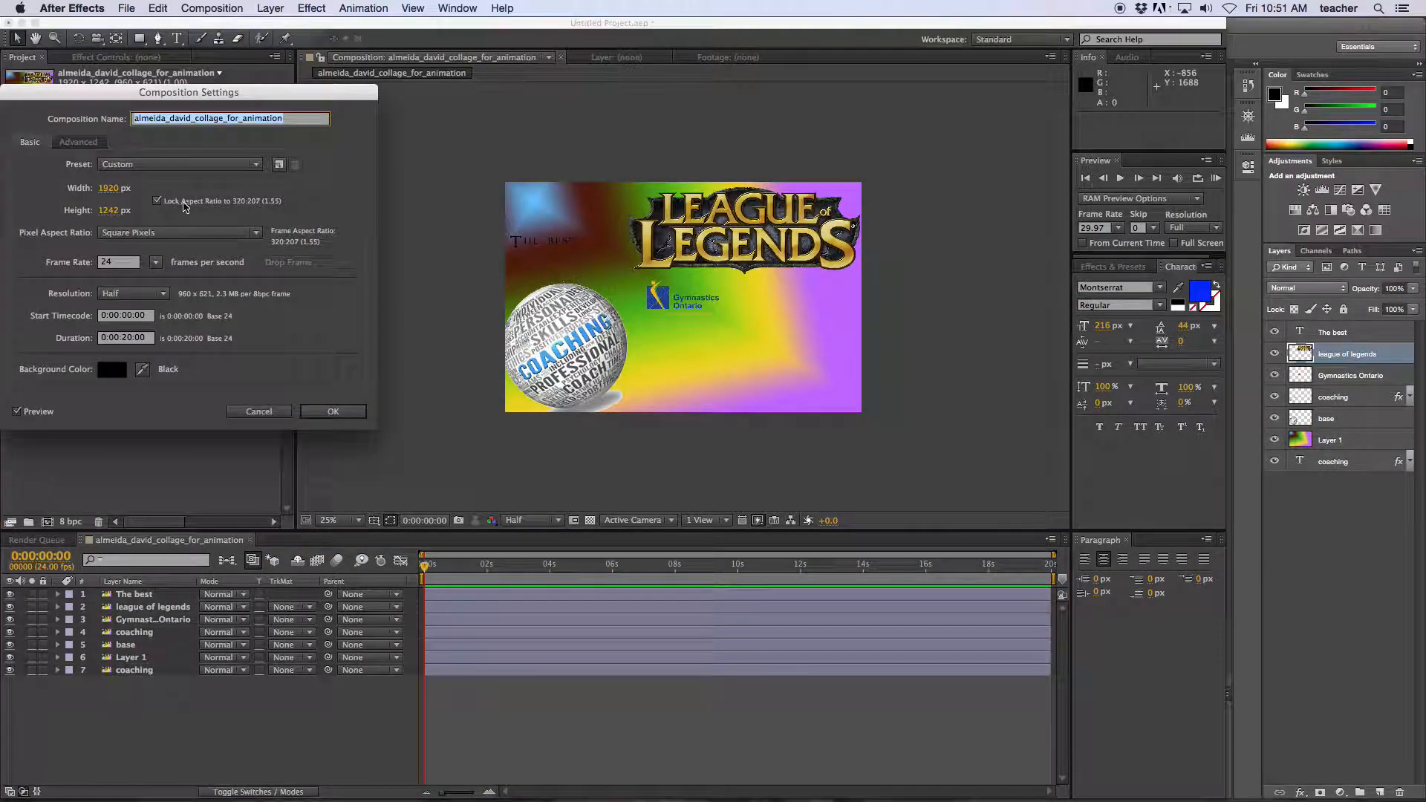
{"action": "left_click_drag", "start_coordinate": [236, 93], "coordinate": [336, 113]}
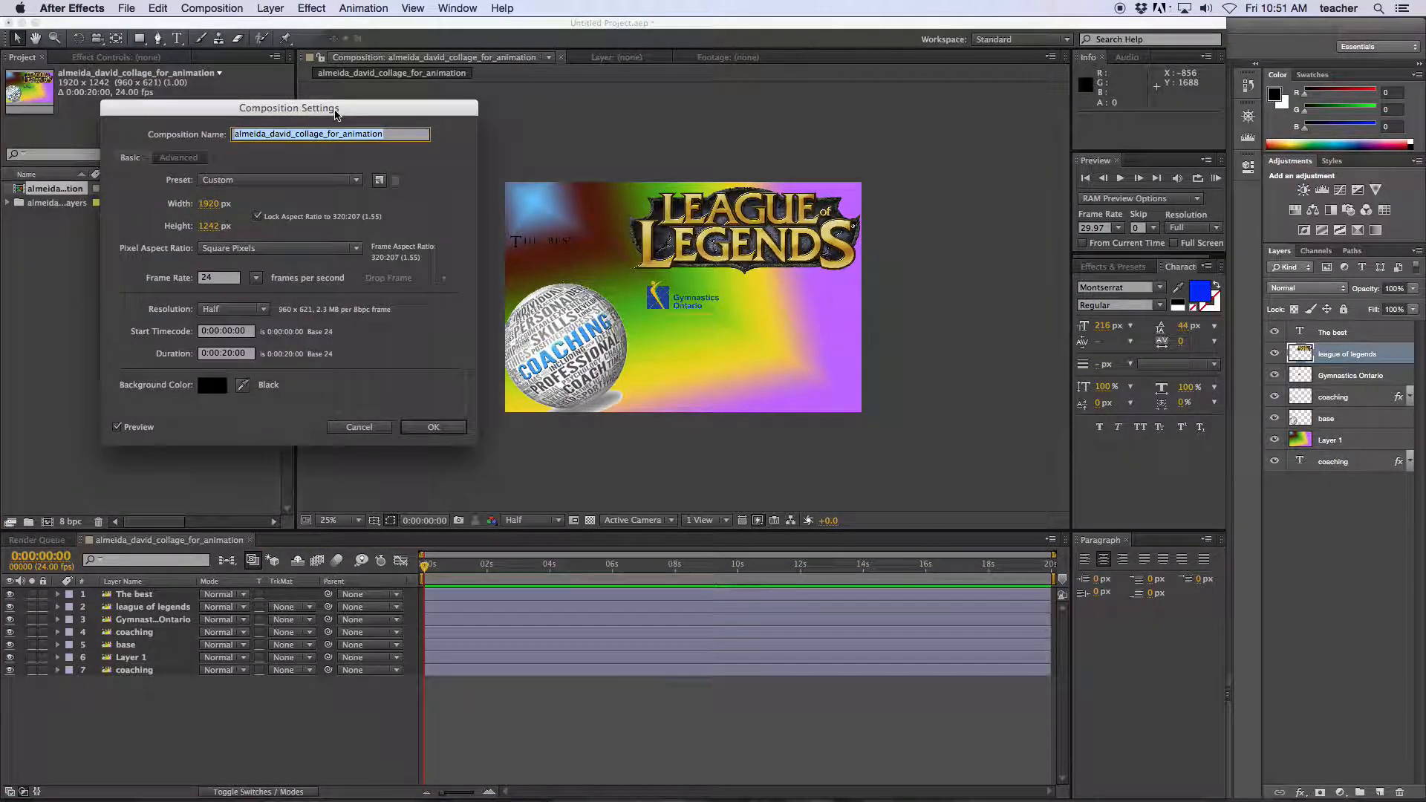
{"action": "left_click", "coordinate": [210, 225]}
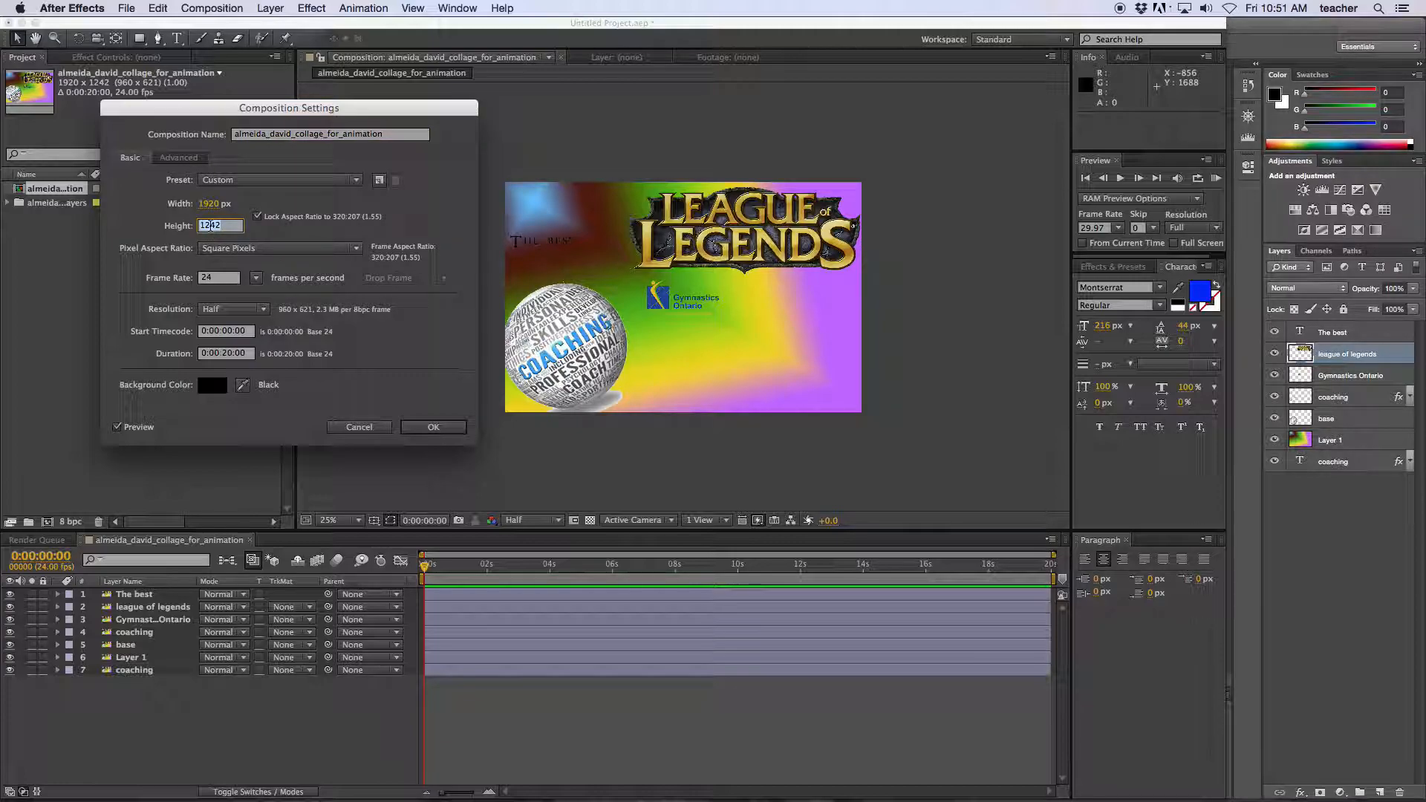
{"action": "type", "text": "1080"}
{"action": "left_click", "coordinate": [230, 354]}
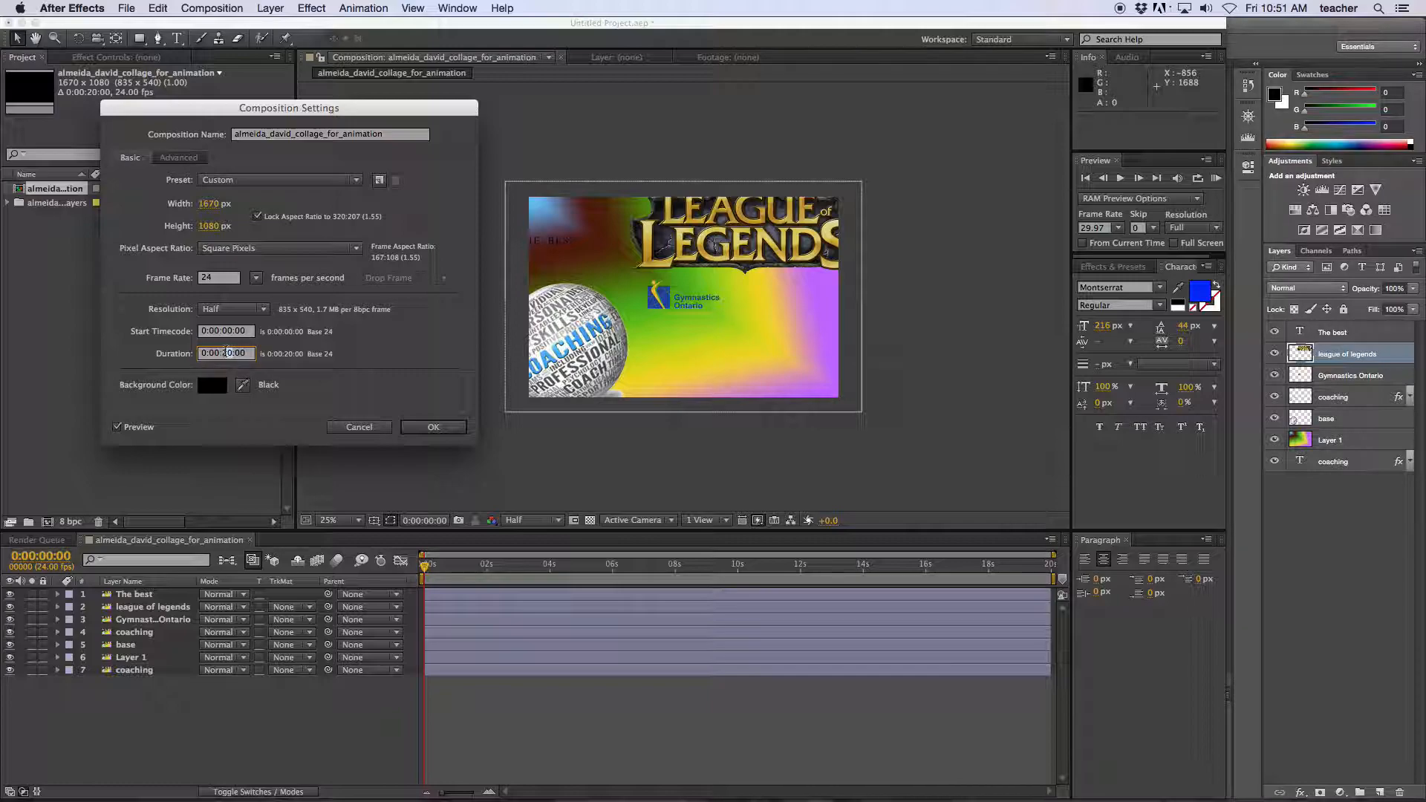
{"action": "key", "text": "BackSpace"}
{"action": "type", "text": "03:00"}
Unlink the aspect ratio, set width to 1920, and apply the 1920 × 1080 size.
{"action": "left_click", "coordinate": [257, 216]}
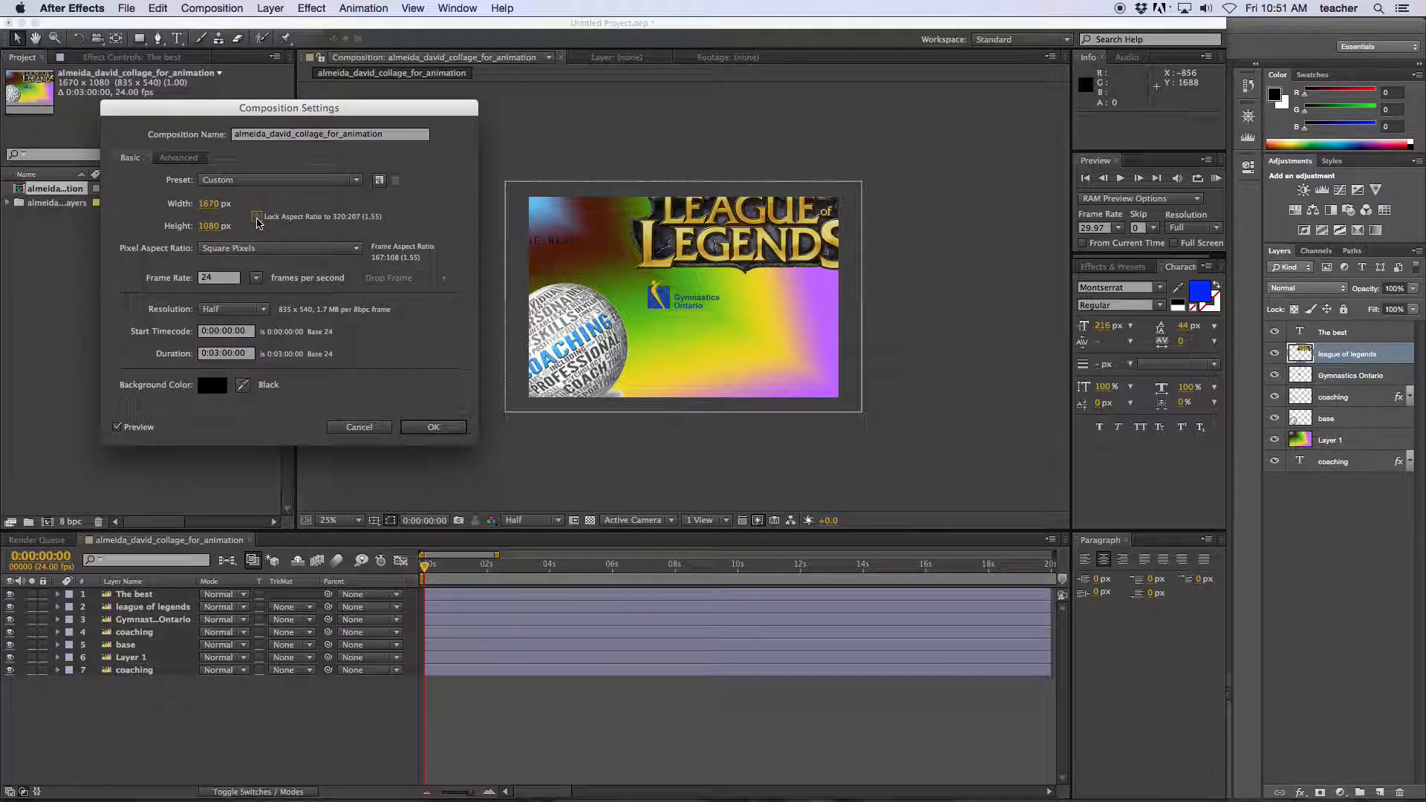
{"action": "left_click", "coordinate": [208, 205]}
{"action": "type", "text": "1920"}
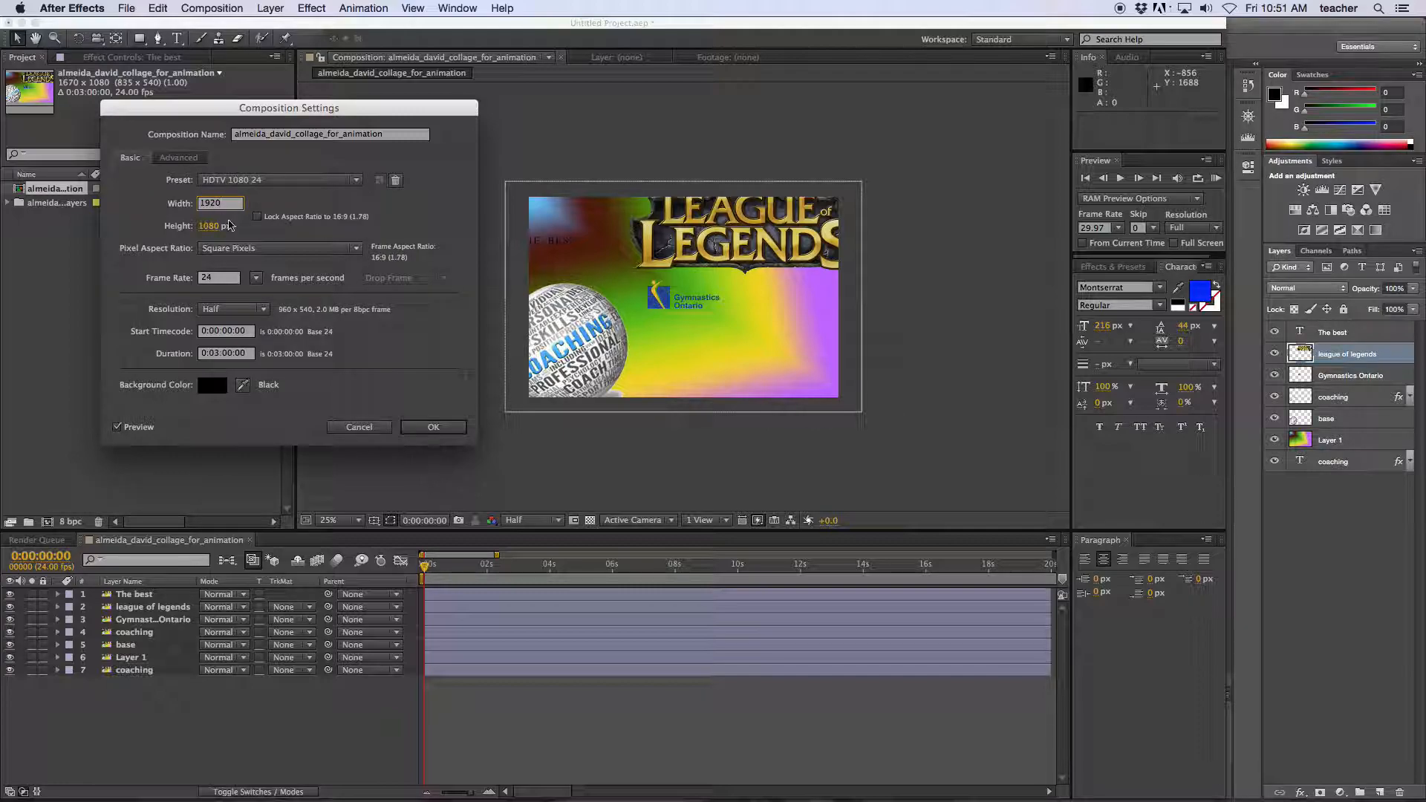
{"action": "key", "text": "Return"}
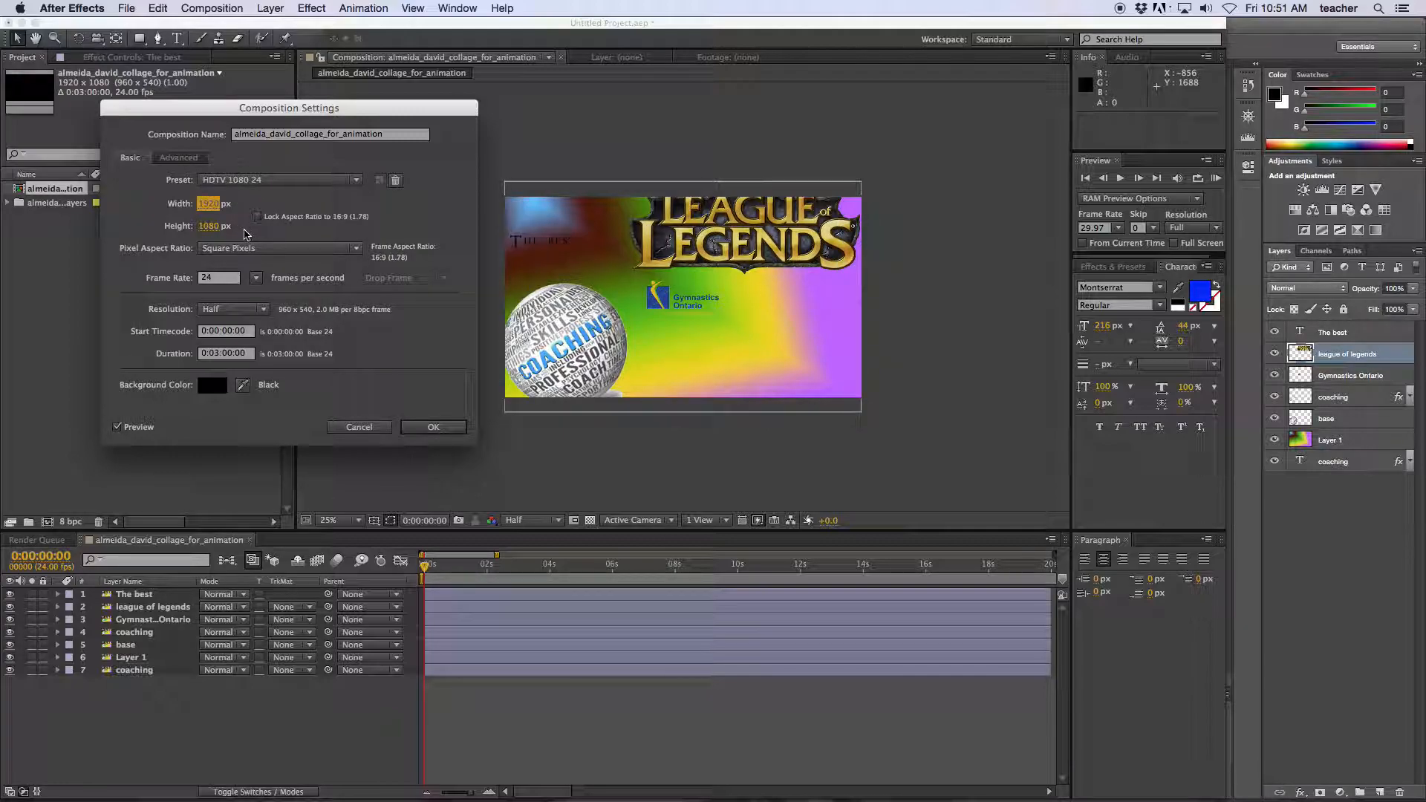
{"action": "left_click", "coordinate": [433, 427]}
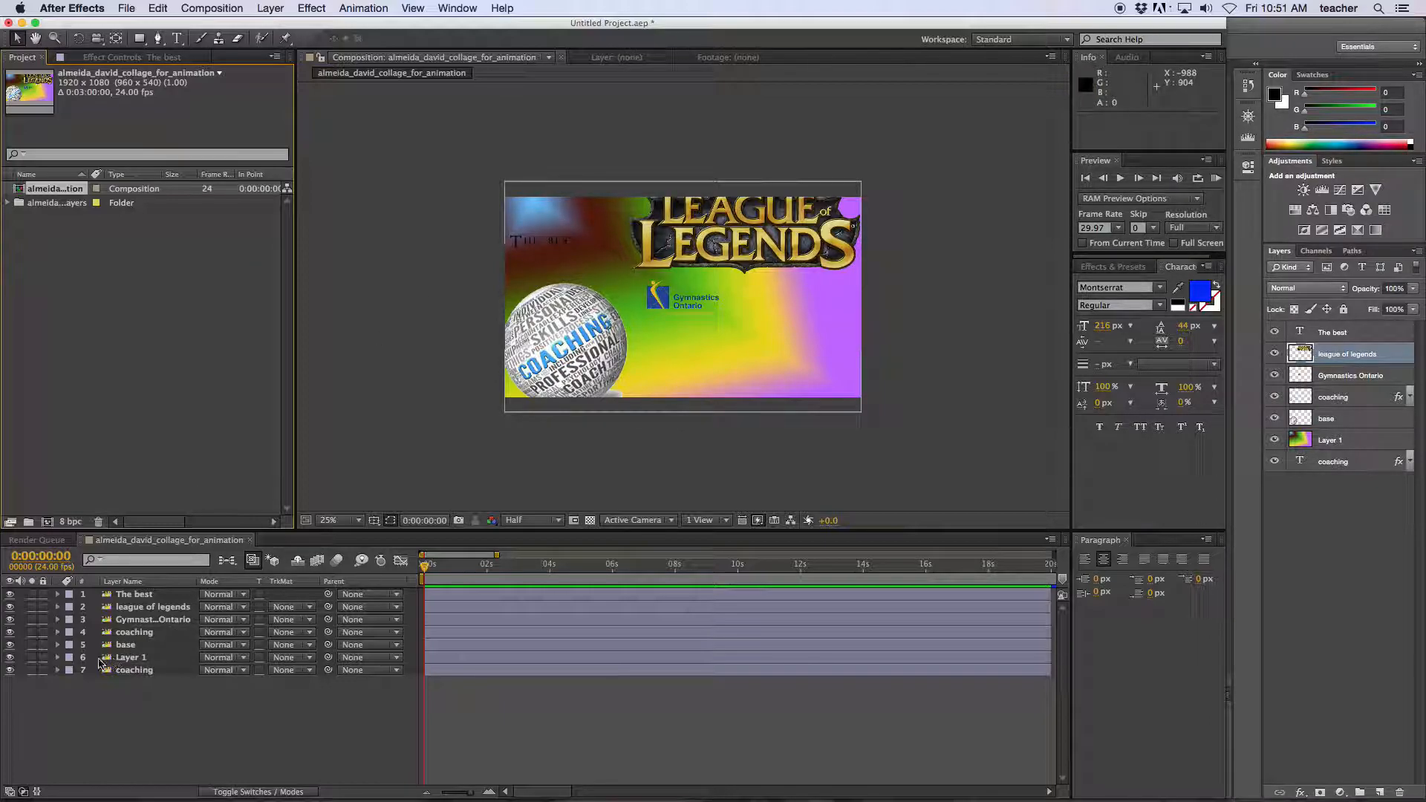
Move Layer 1 to the bottom, below coaching, and lock it.
{"action": "left_click", "coordinate": [10, 658]}
{"action": "left_click", "coordinate": [10, 658]}
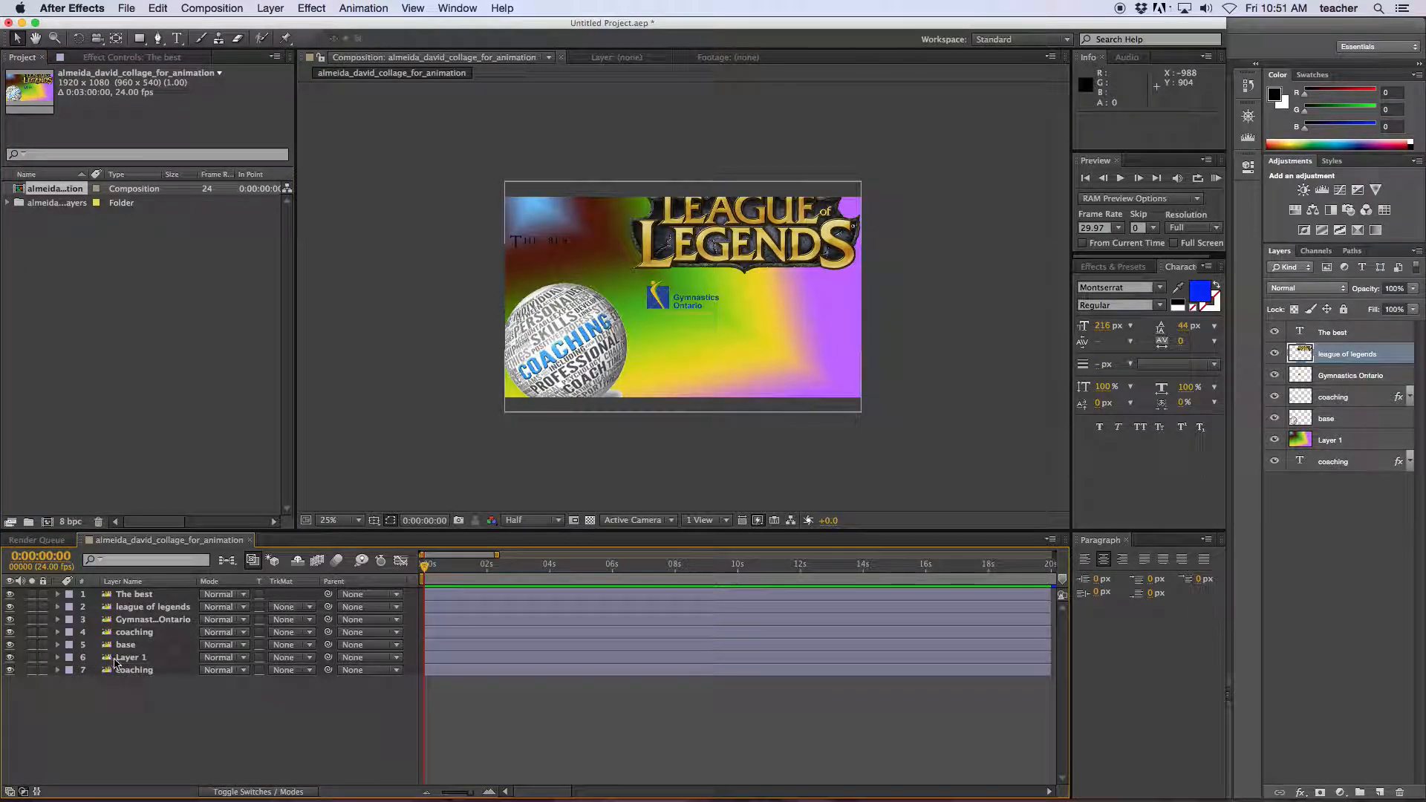
{"action": "left_click", "coordinate": [129, 658]}
{"action": "left_click_drag", "start_coordinate": [130, 663], "coordinate": [141, 689]}
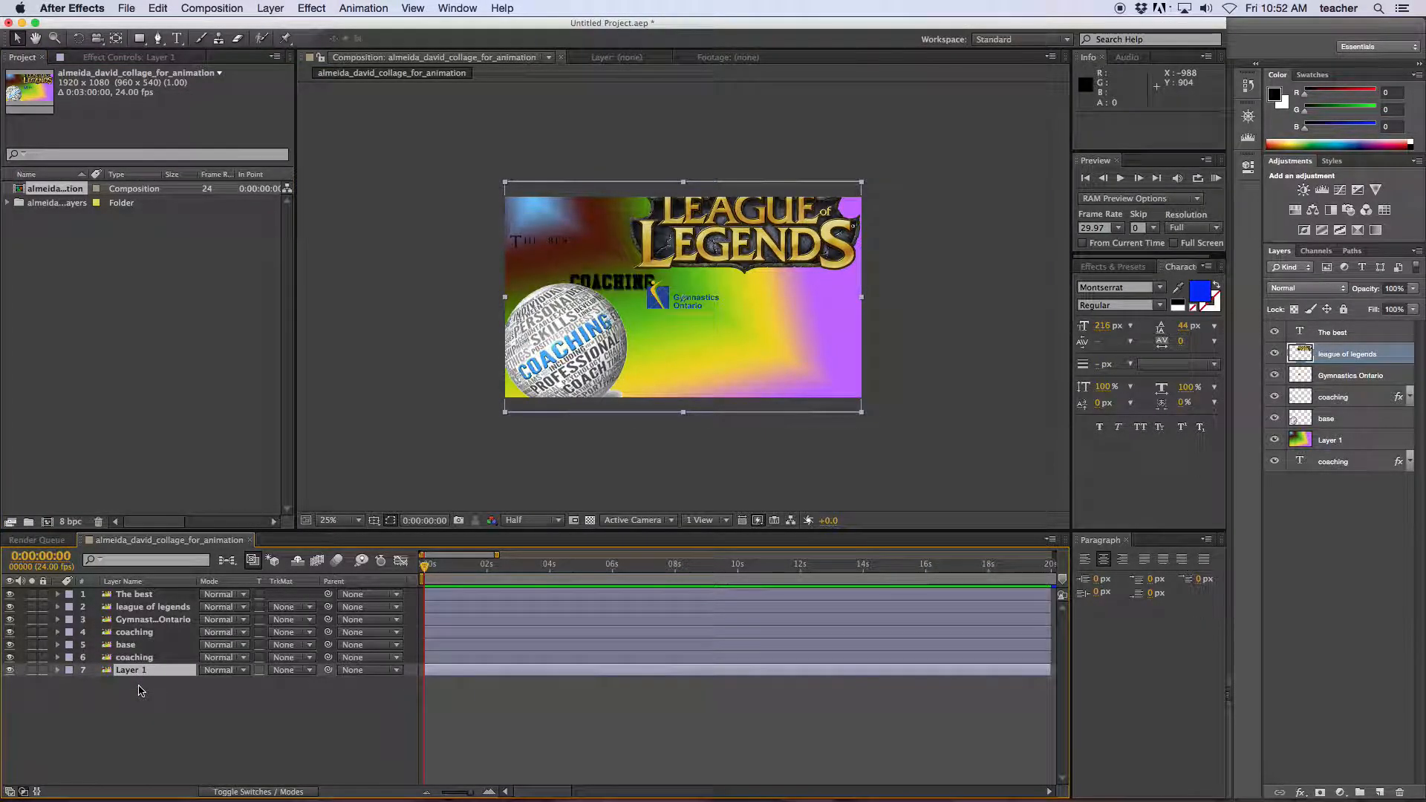
{"action": "left_click", "coordinate": [42, 670]}
Scale down all the unlocked collage layers together, then bring up the project Save As dialog.
{"action": "left_click", "coordinate": [448, 204]}
{"action": "left_click_drag", "start_coordinate": [454, 143], "coordinate": [964, 434]}
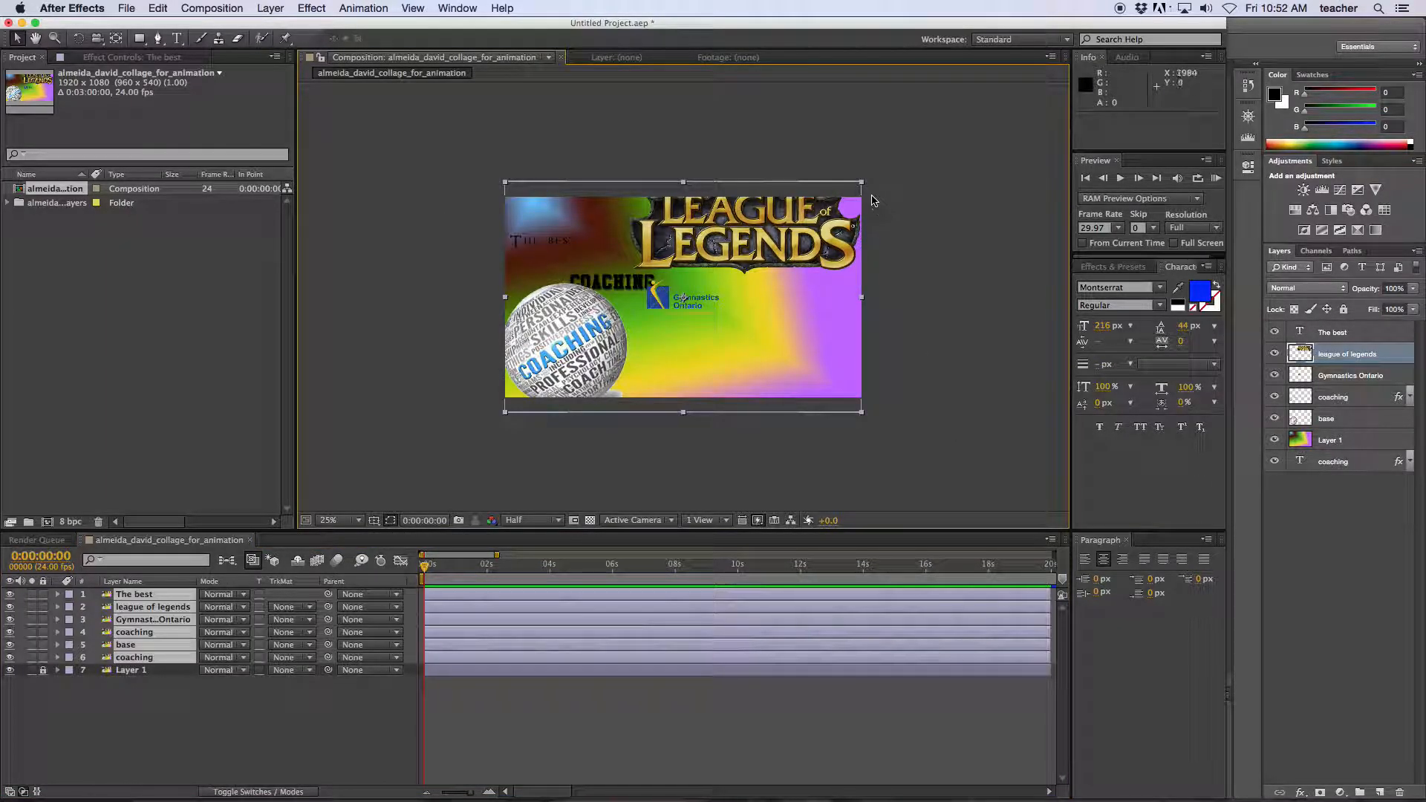
{"action": "left_click_drag", "start_coordinate": [862, 188], "coordinate": [844, 208]}
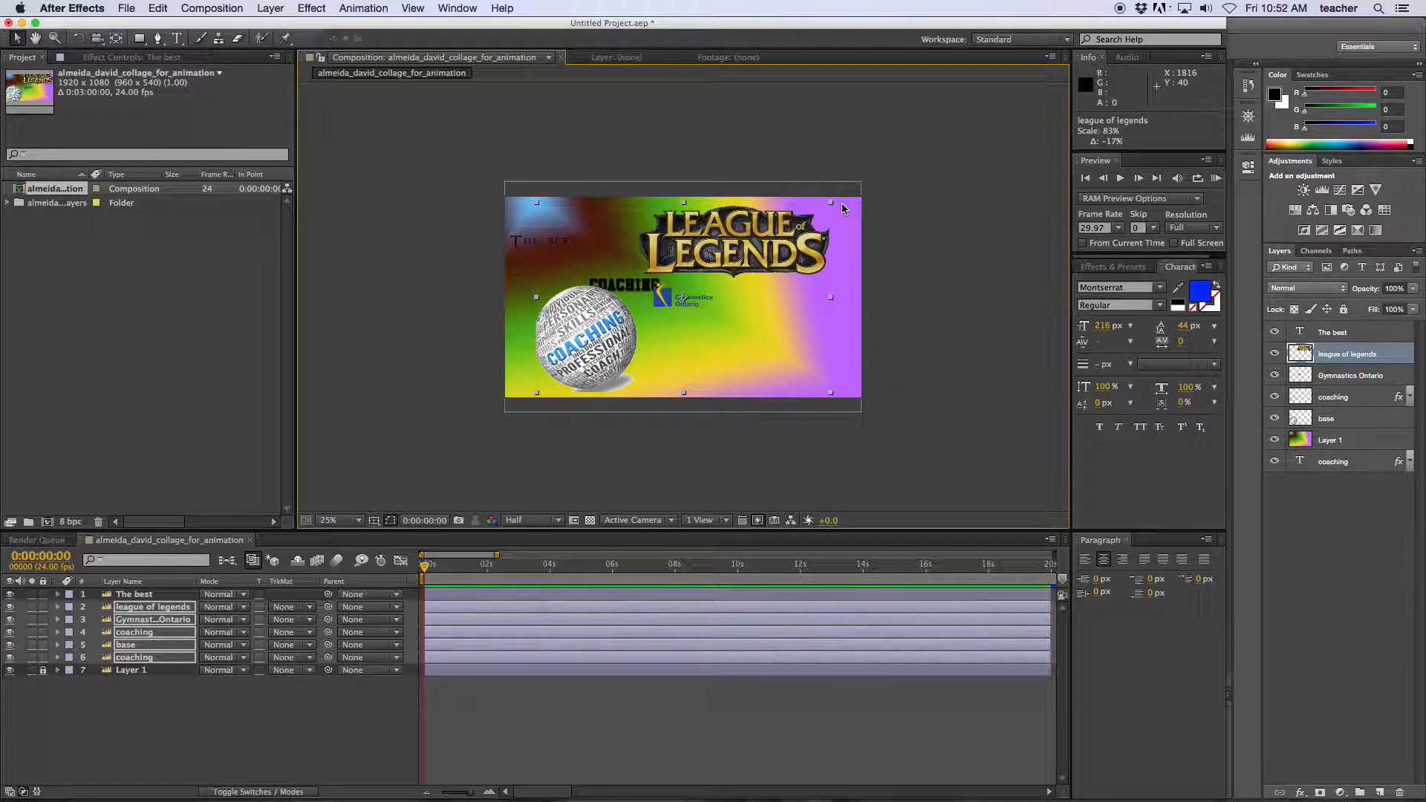
{"action": "double_click", "coordinate": [848, 232]}
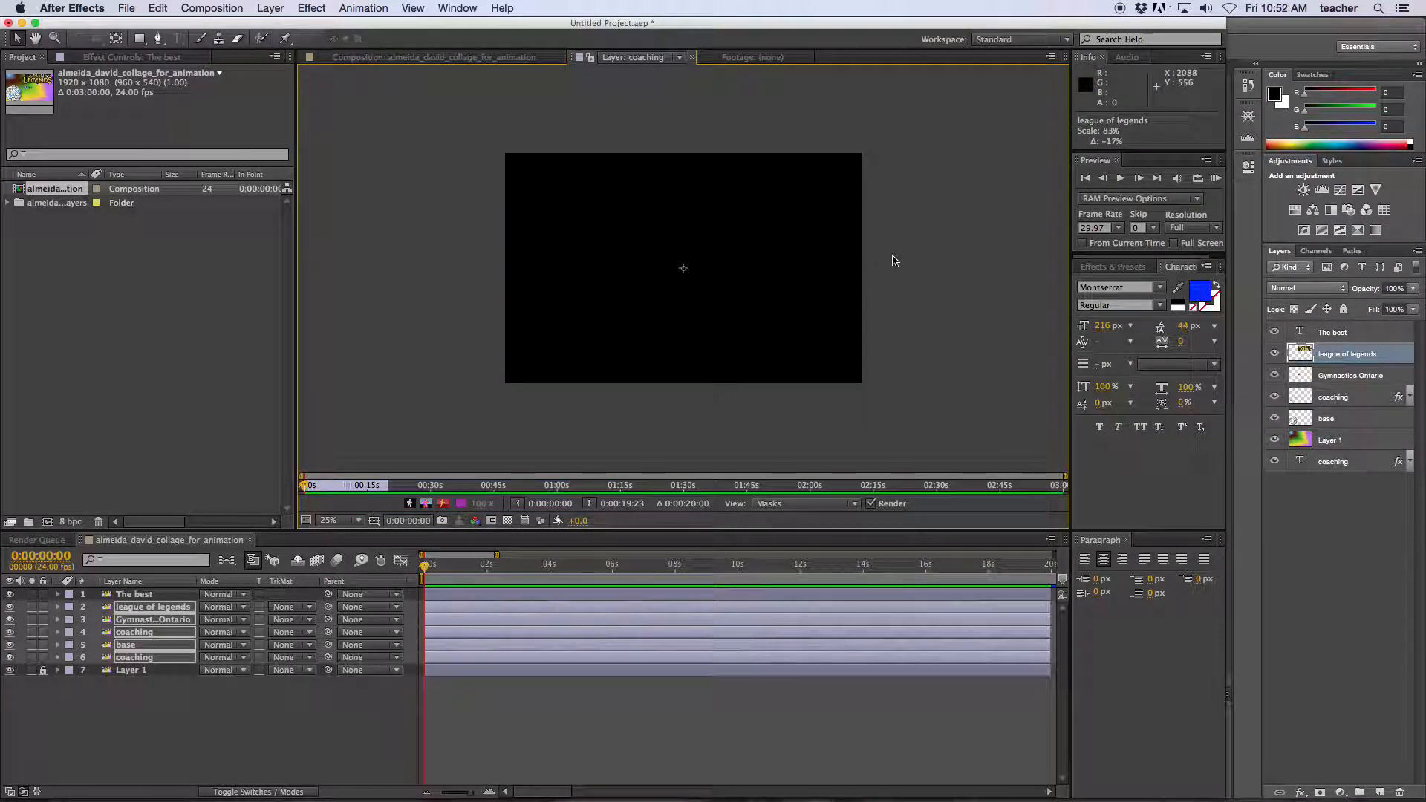
{"action": "left_click", "coordinate": [438, 57]}
{"action": "left_click", "coordinate": [445, 223]}
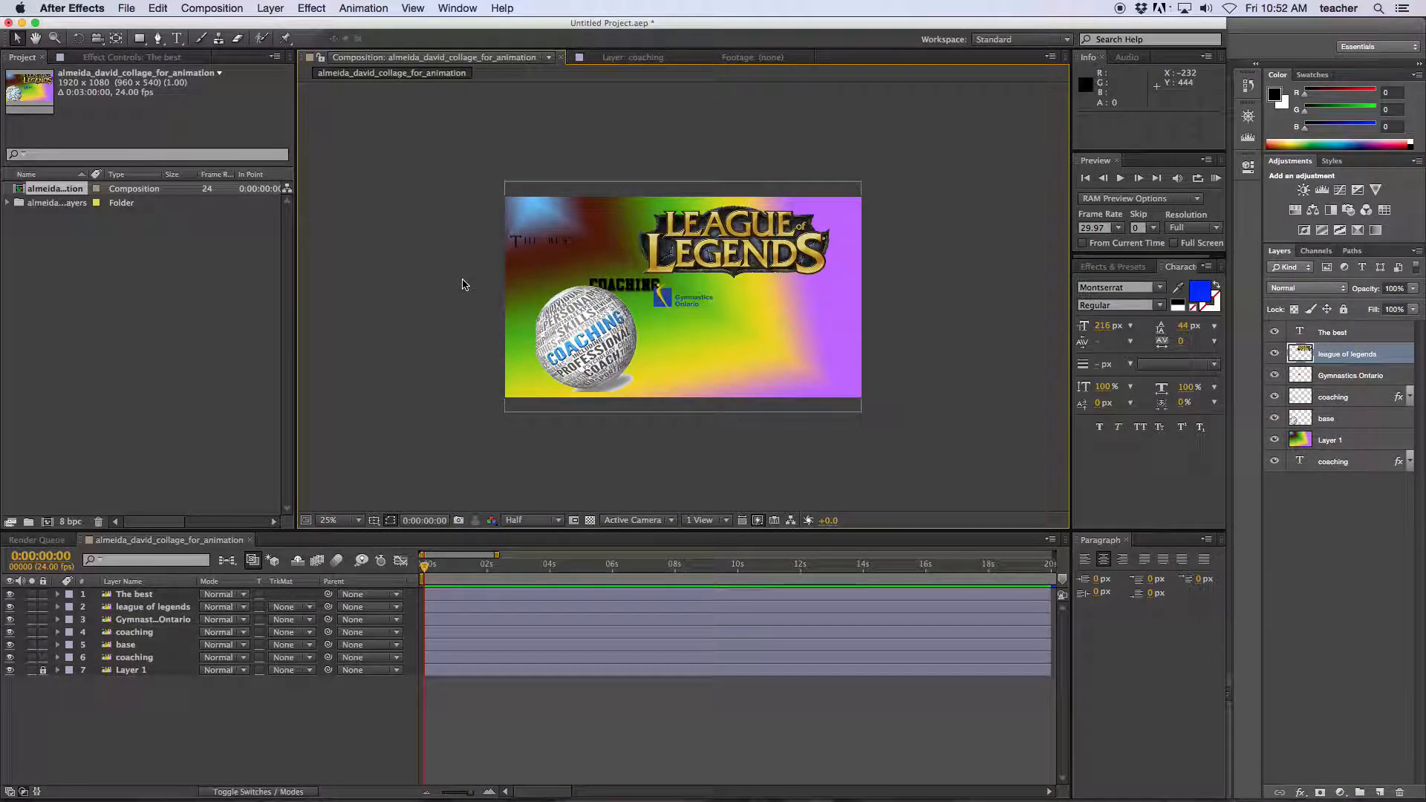
{"action": "key", "text": "super+s"}
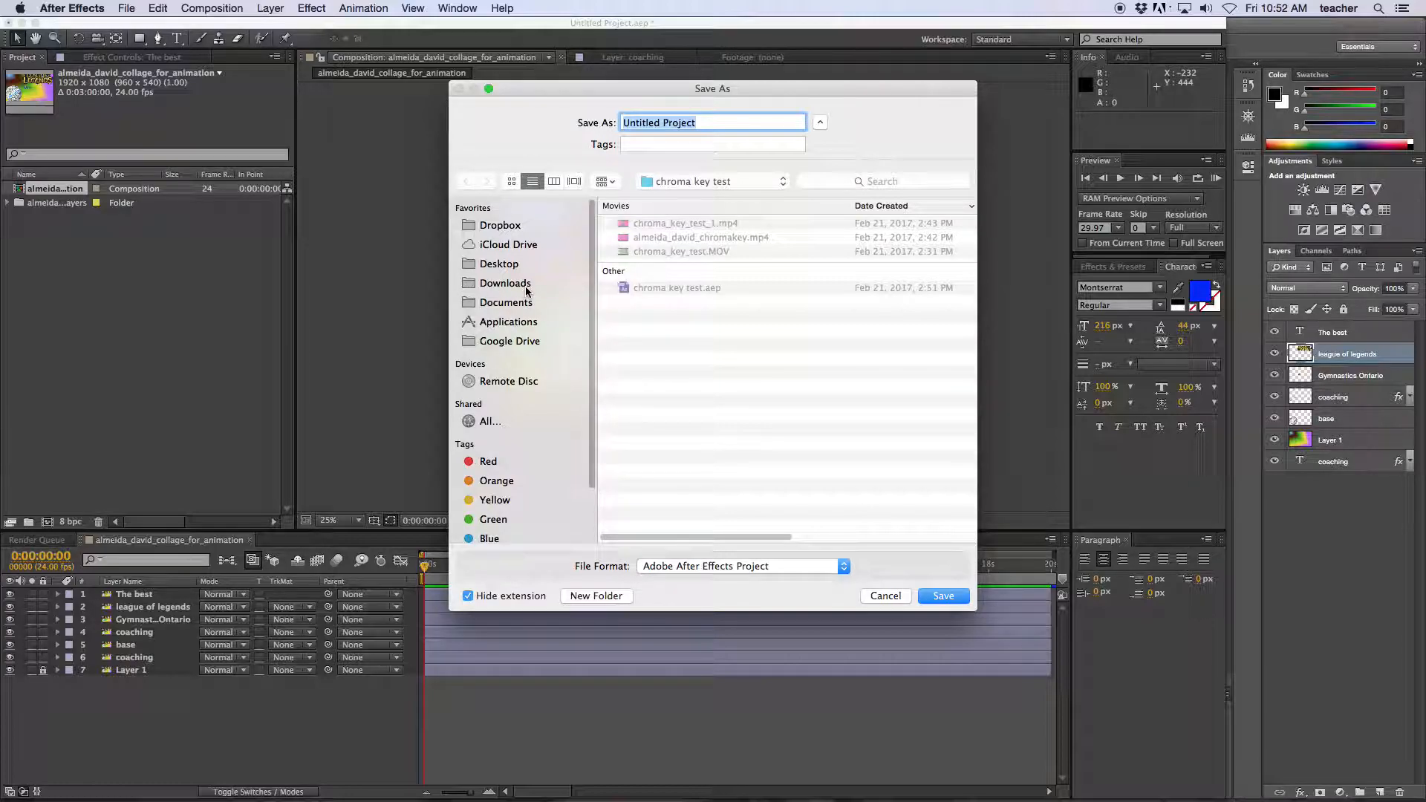
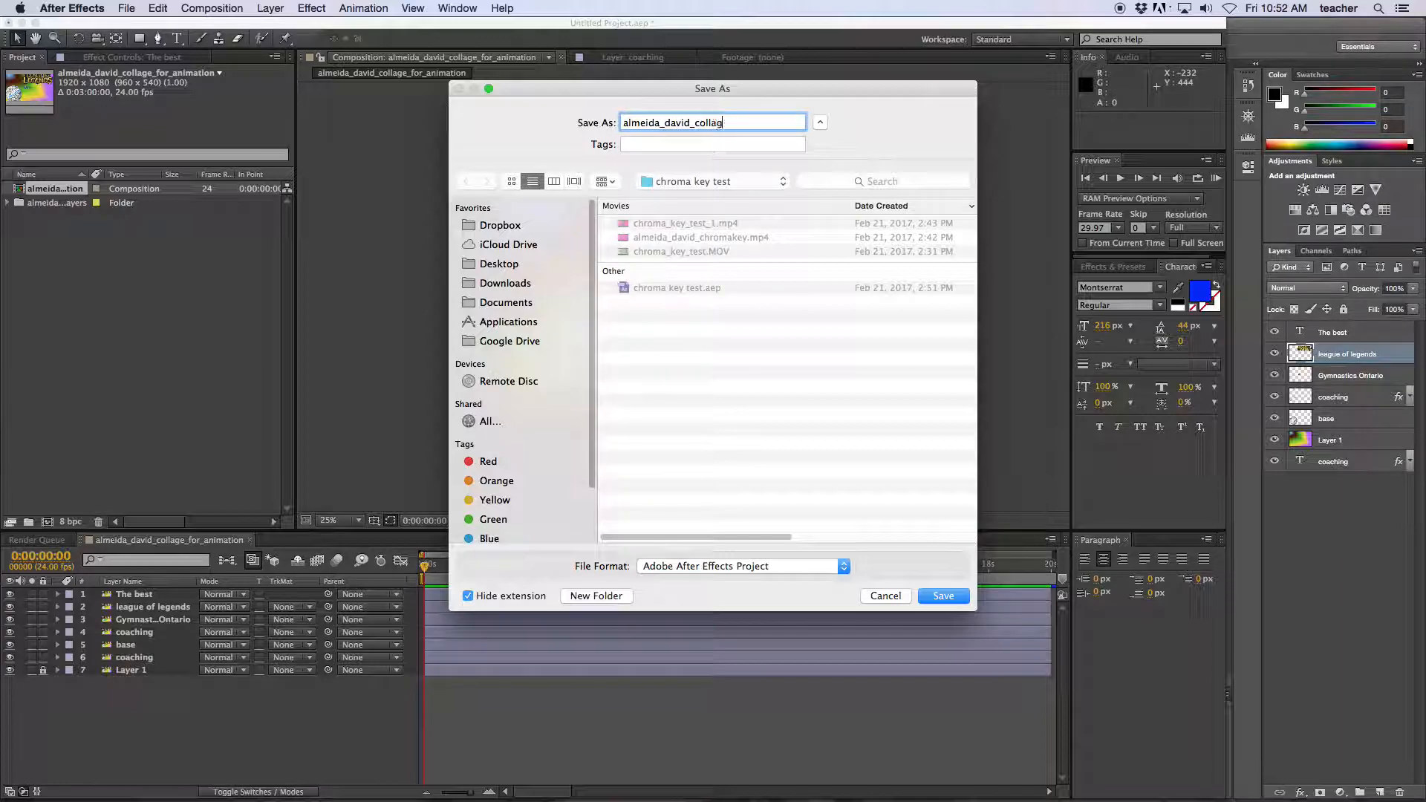
{"action": "type", "text": "e_presentation"}
{"action": "key", "text": "Return"}
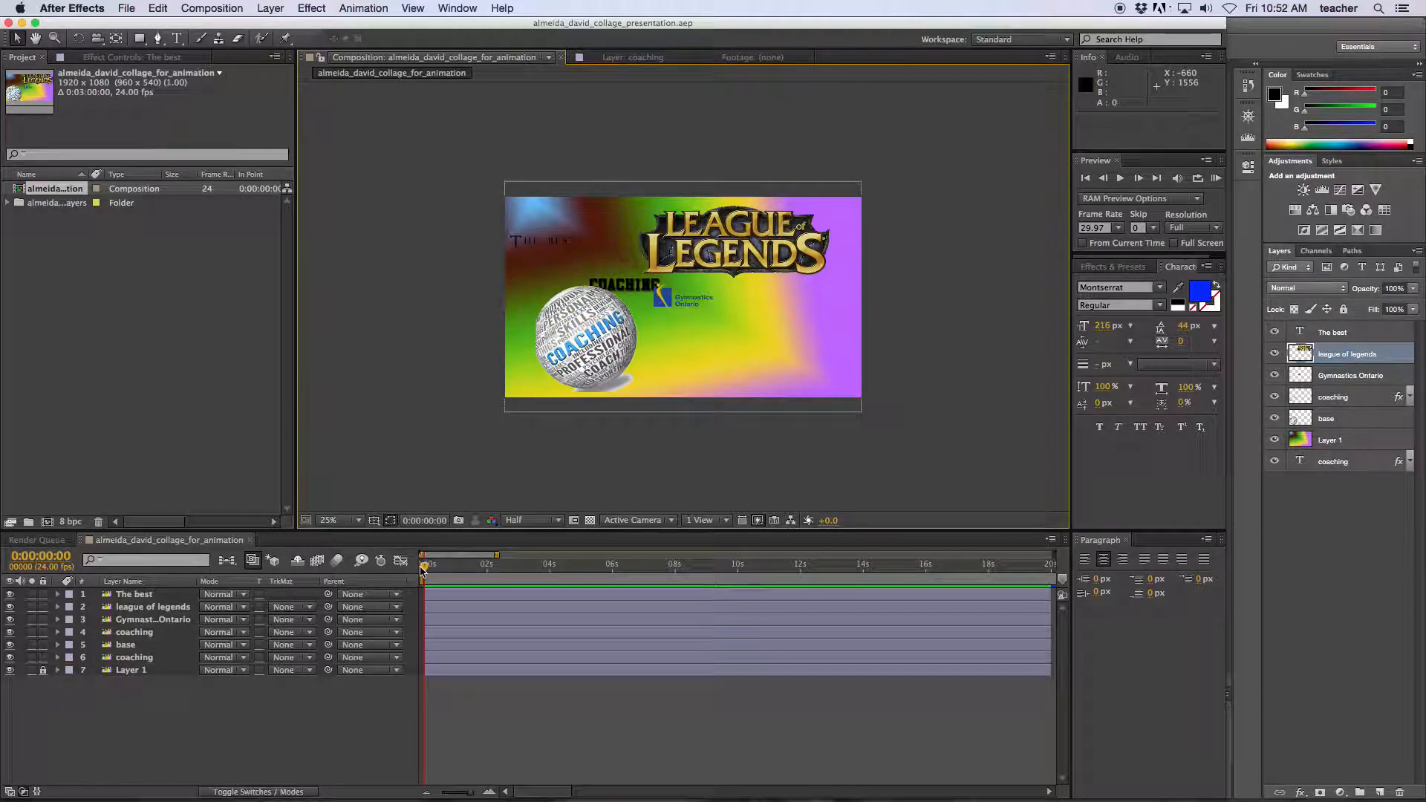
Preview the composition's start, compare with the original collage in Photoshop, and return.
{"action": "mouse_move", "coordinate": [425, 569]}
{"action": "left_mouse_down"}
{"action": "mouse_move", "coordinate": [451, 569]}
{"action": "mouse_move", "coordinate": [424, 570]}
{"action": "left_mouse_up"}
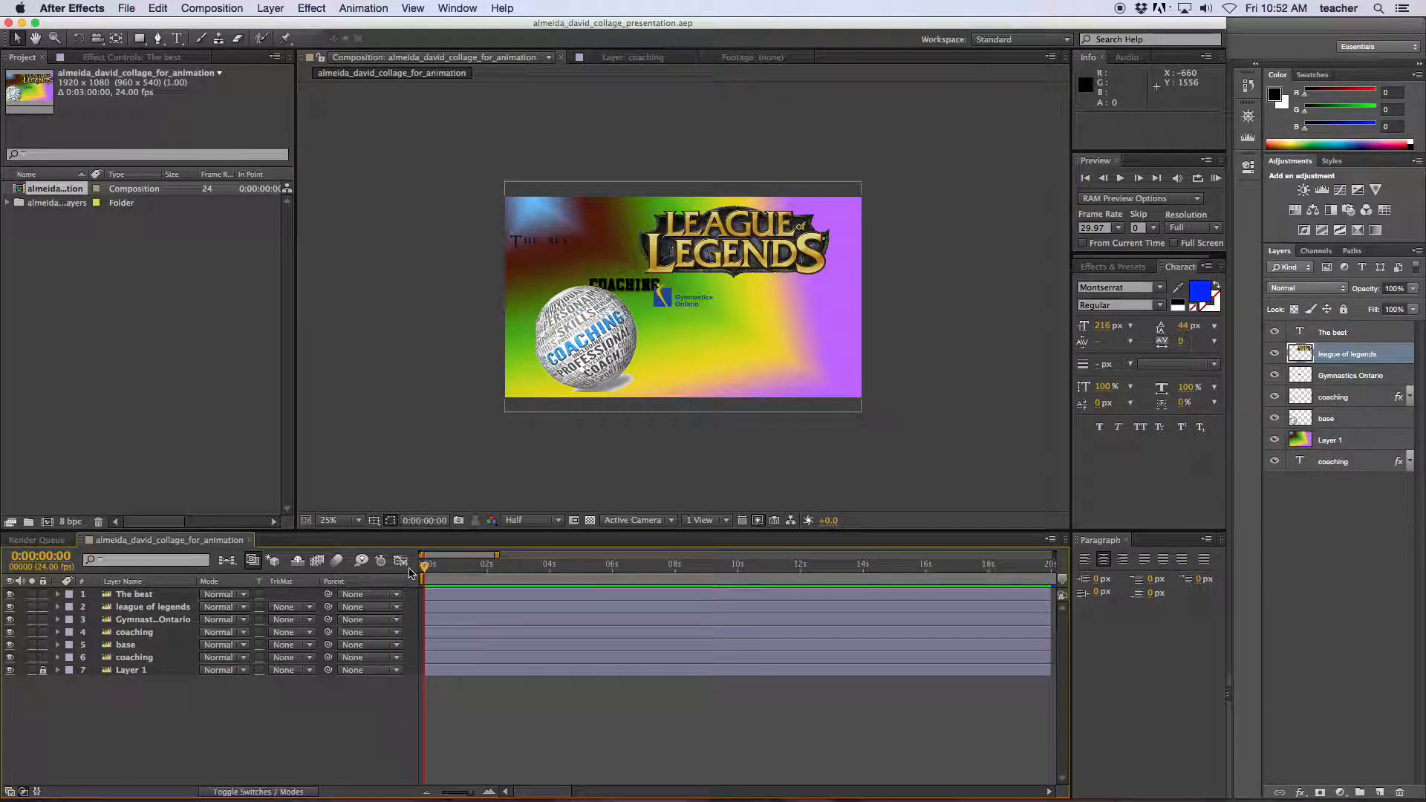
{"action": "left_click", "coordinate": [954, 793]}
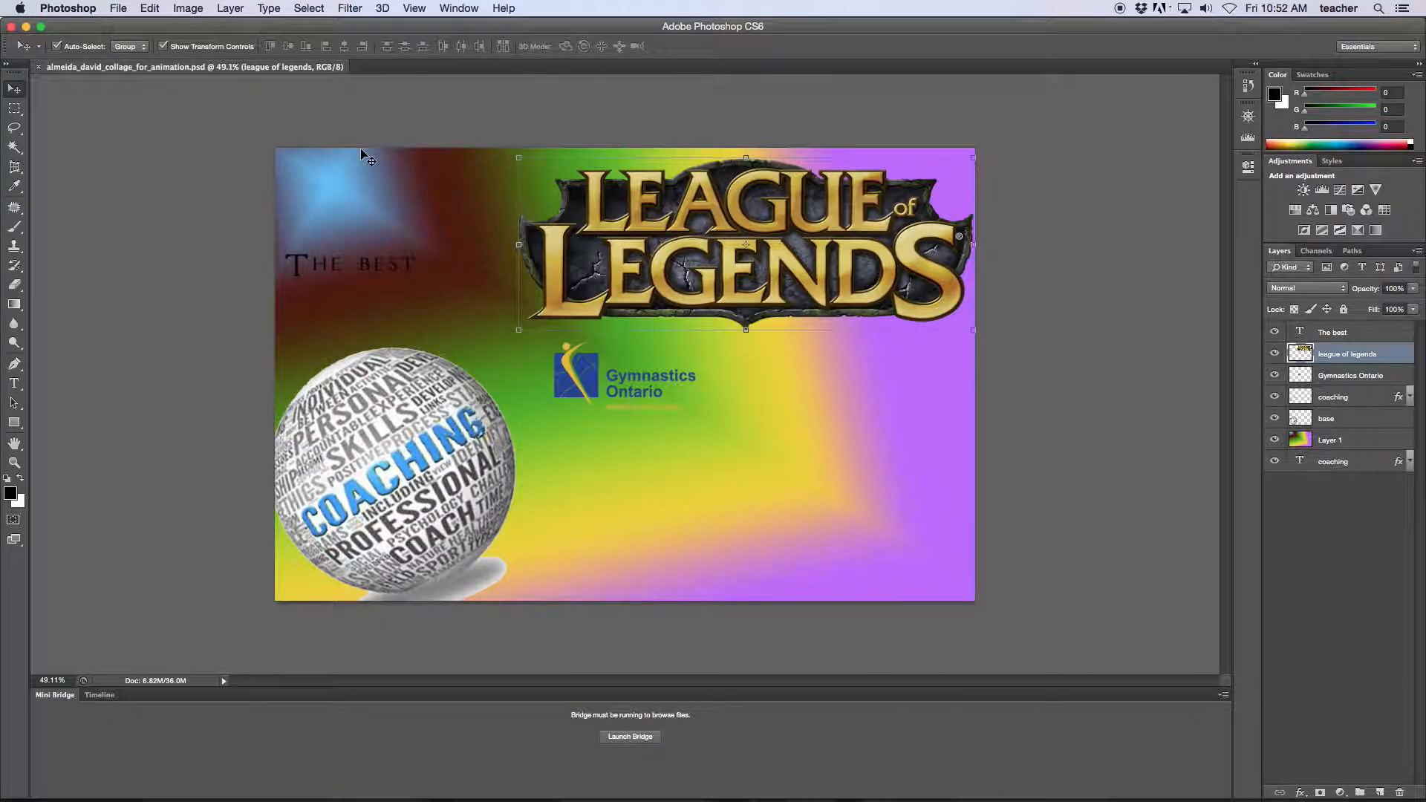
{"action": "mouse_move", "coordinate": [676, 800]}
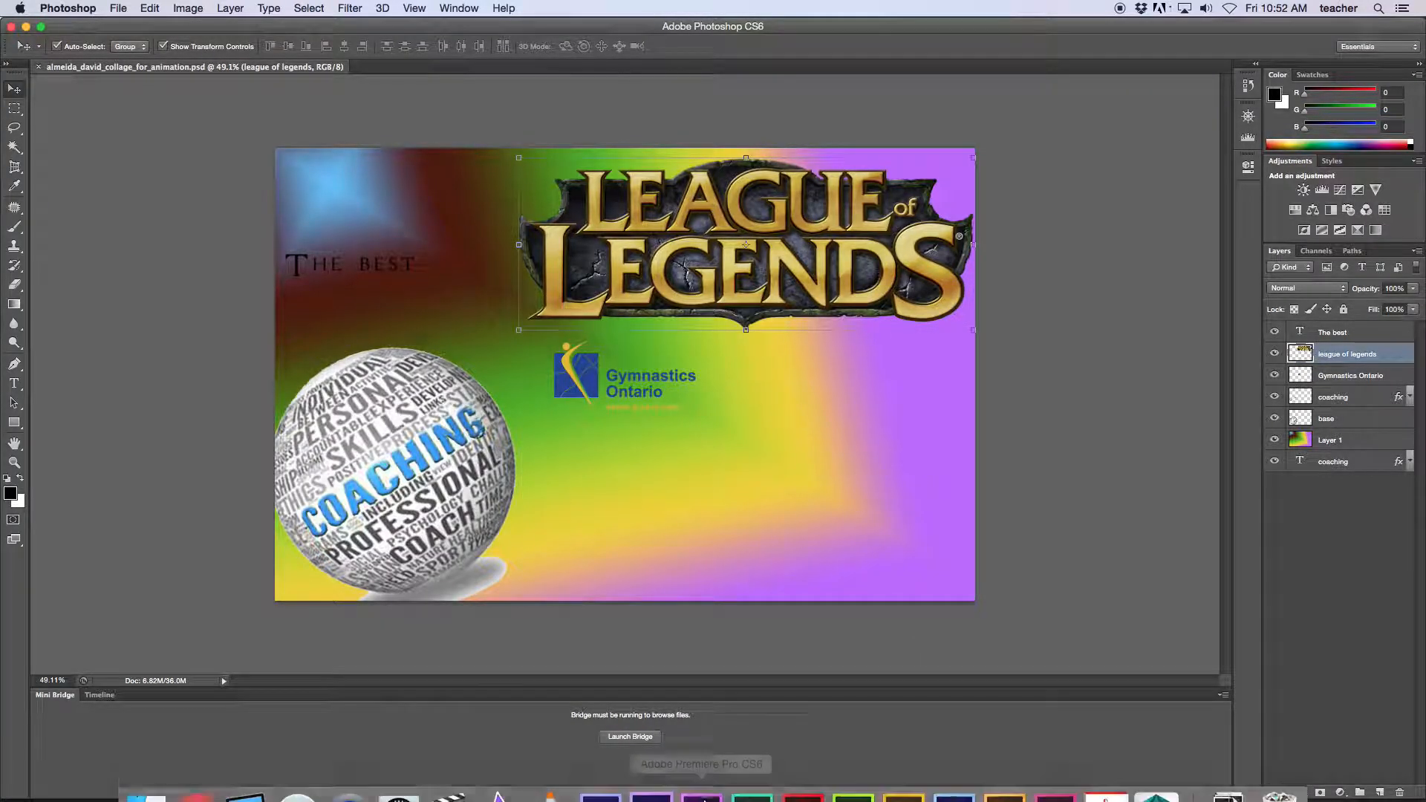
{"action": "left_click", "coordinate": [651, 771]}
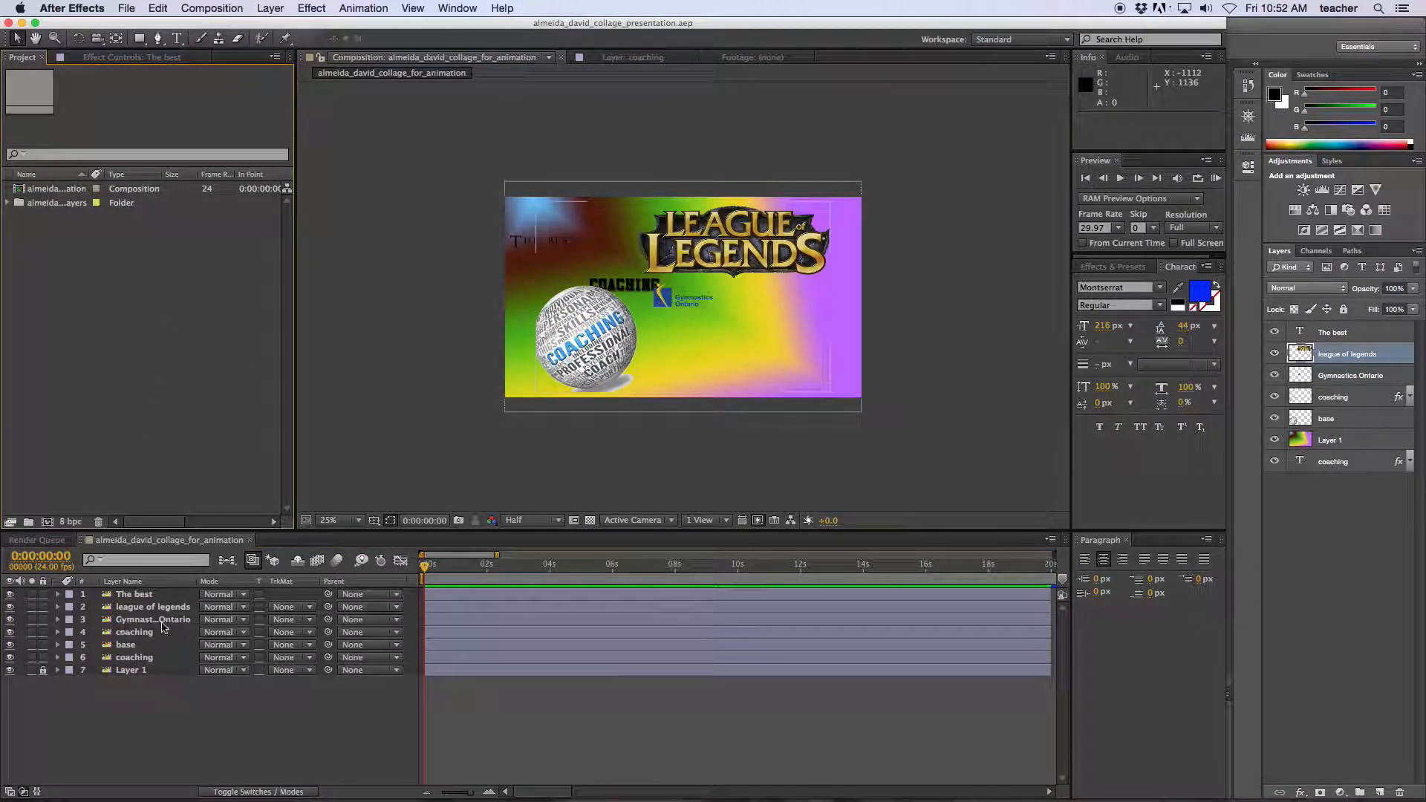
Start the coaching text layer at 0:00:00:14.
{"action": "left_click_drag", "start_coordinate": [424, 569], "coordinate": [443, 572]}
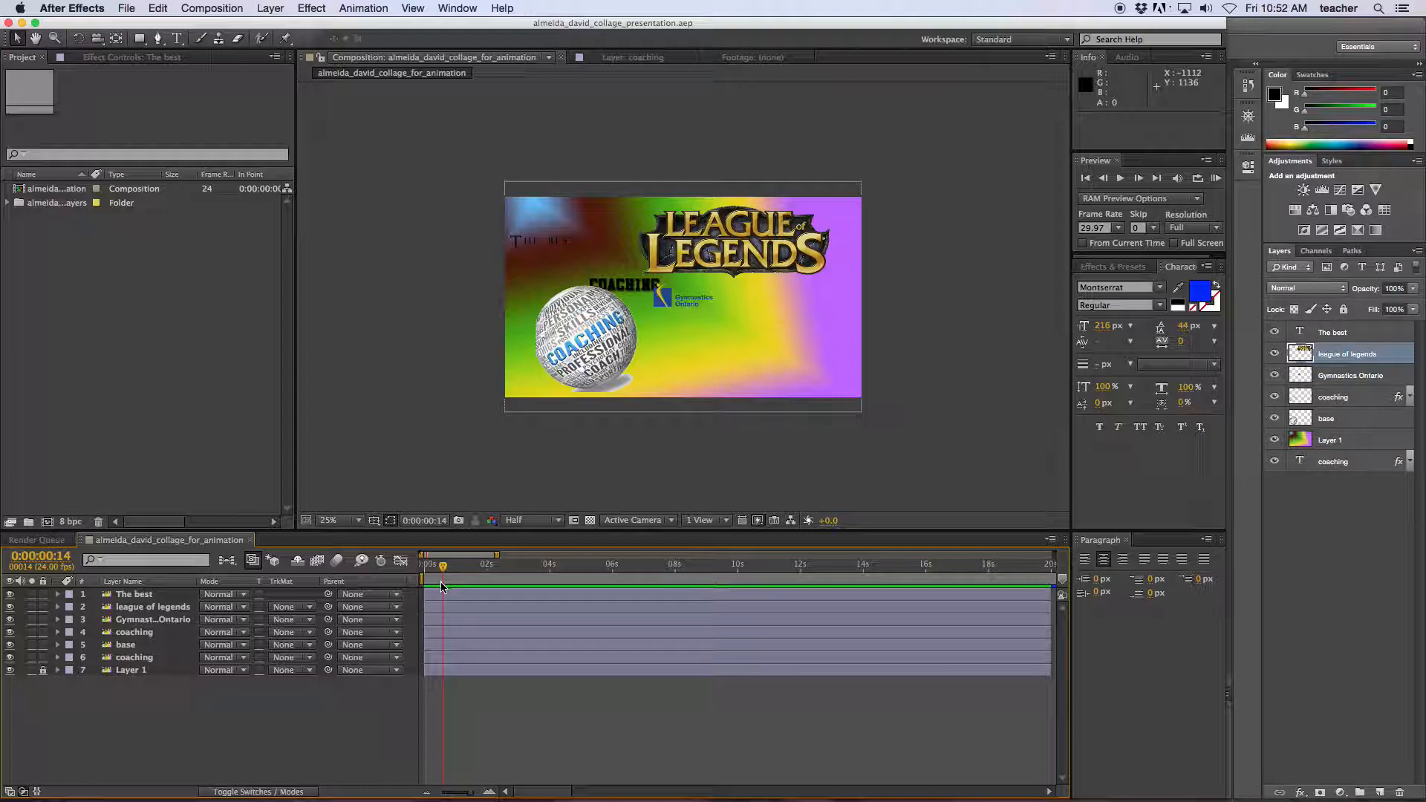
{"action": "left_click", "coordinate": [443, 658]}
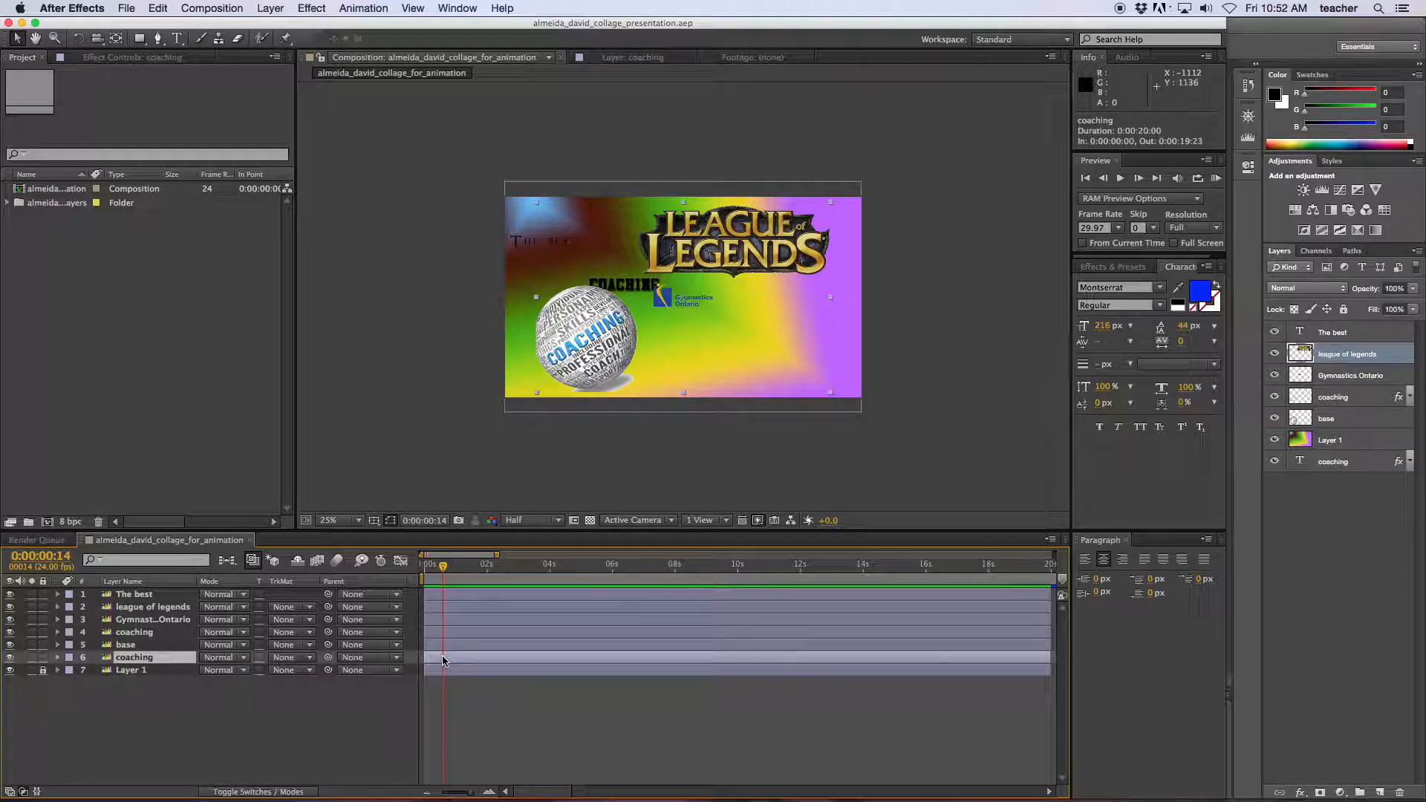
{"action": "key", "text": "alt+bracketleft"}
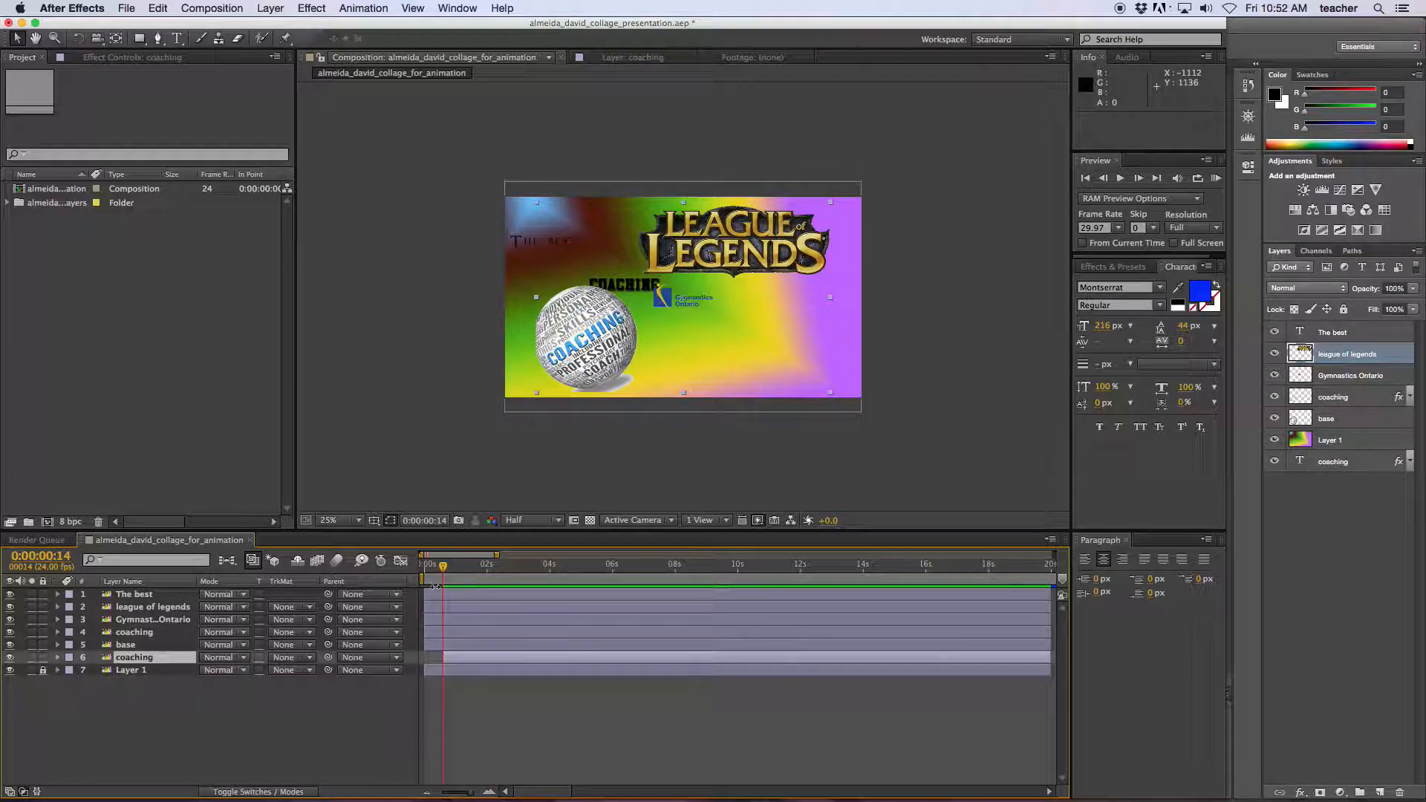
Start layers 1–5 at 0:00:01:12, preview the staggered entrances, and save the project.
{"action": "left_click", "coordinate": [462, 594]}
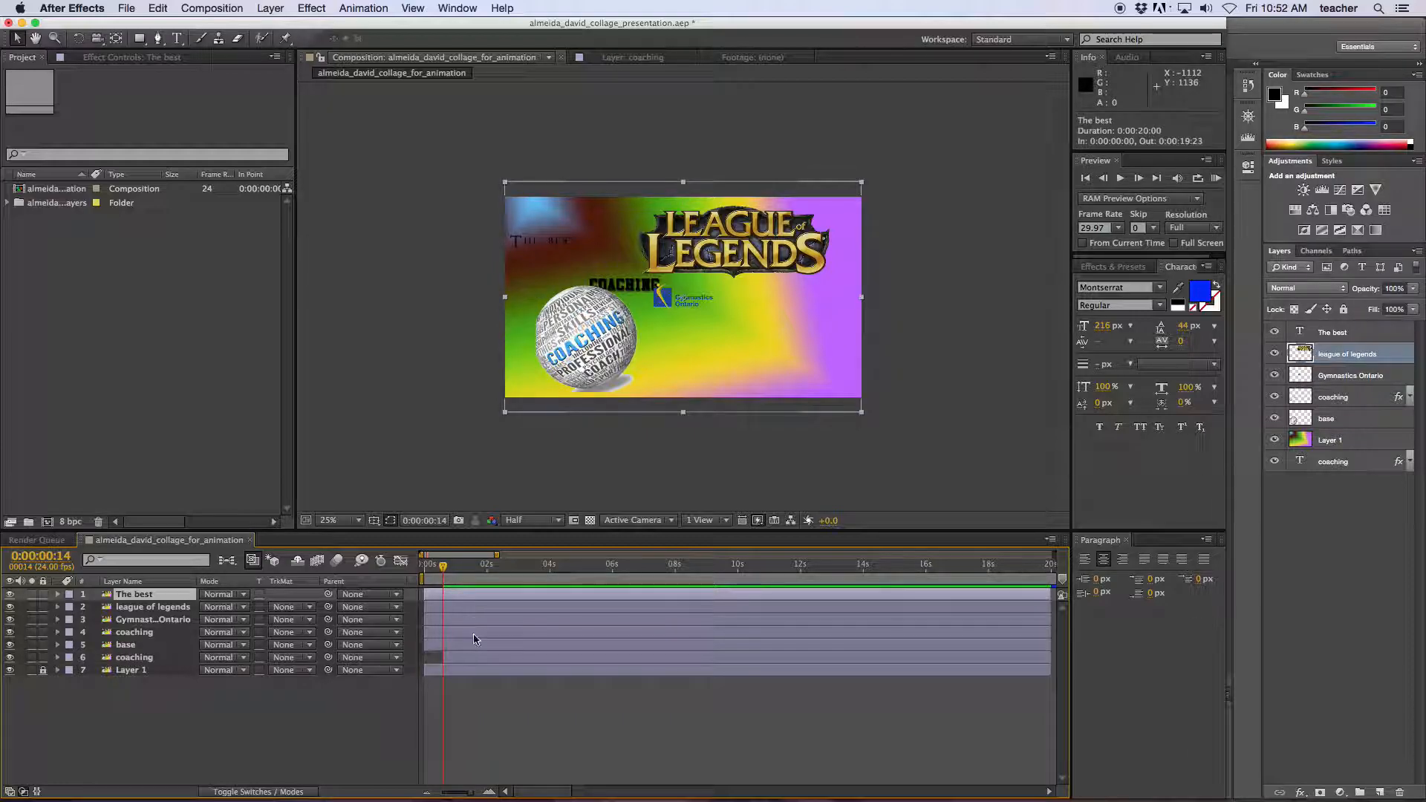
{"action": "left_click", "coordinate": [476, 645], "text": "shift"}
{"action": "left_click_drag", "start_coordinate": [443, 566], "coordinate": [475, 570]}
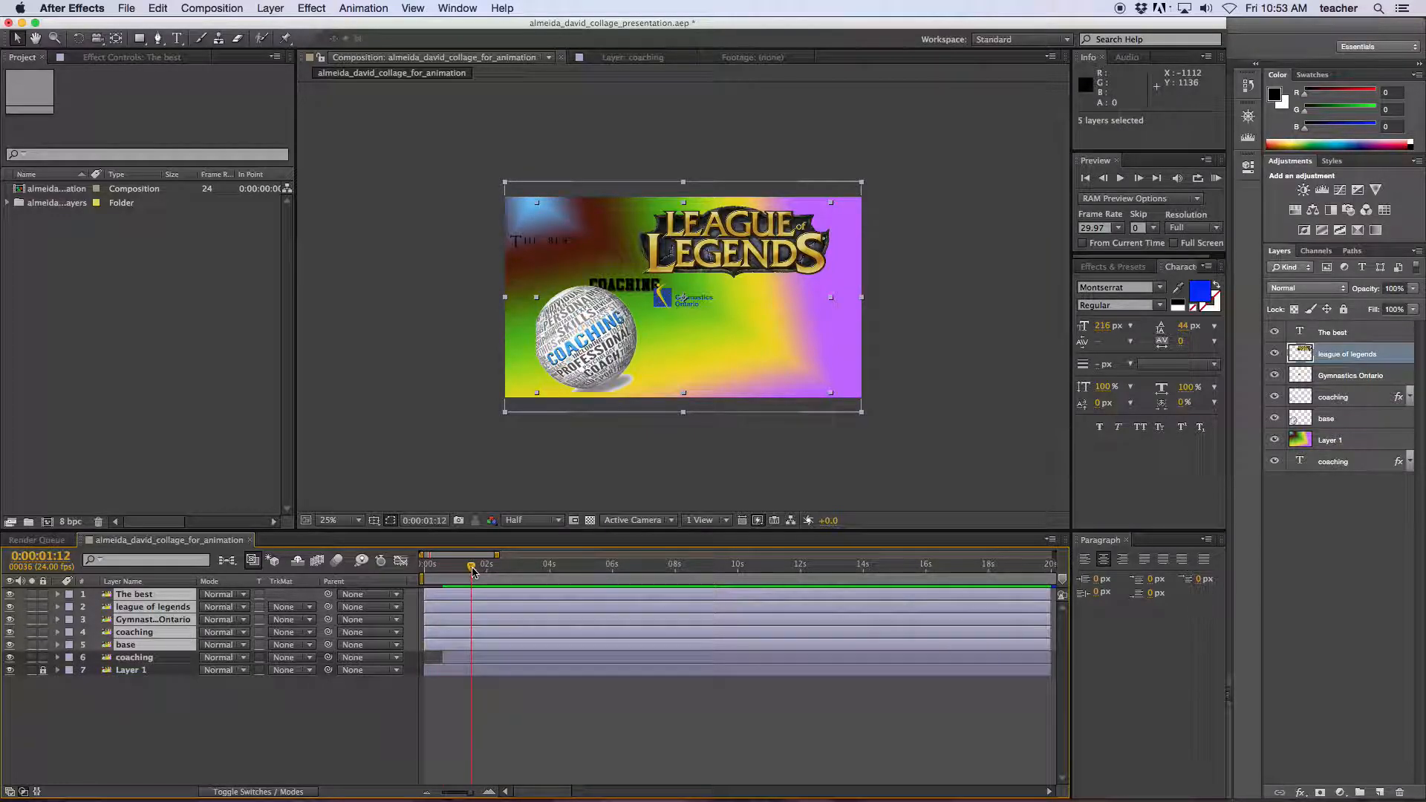
{"action": "key", "text": "bracketleft"}
{"action": "mouse_move", "coordinate": [470, 568]}
{"action": "left_mouse_down"}
{"action": "mouse_move", "coordinate": [413, 583]}
{"action": "mouse_move", "coordinate": [465, 580]}
{"action": "left_mouse_up"}
{"action": "key", "text": "super+s"}
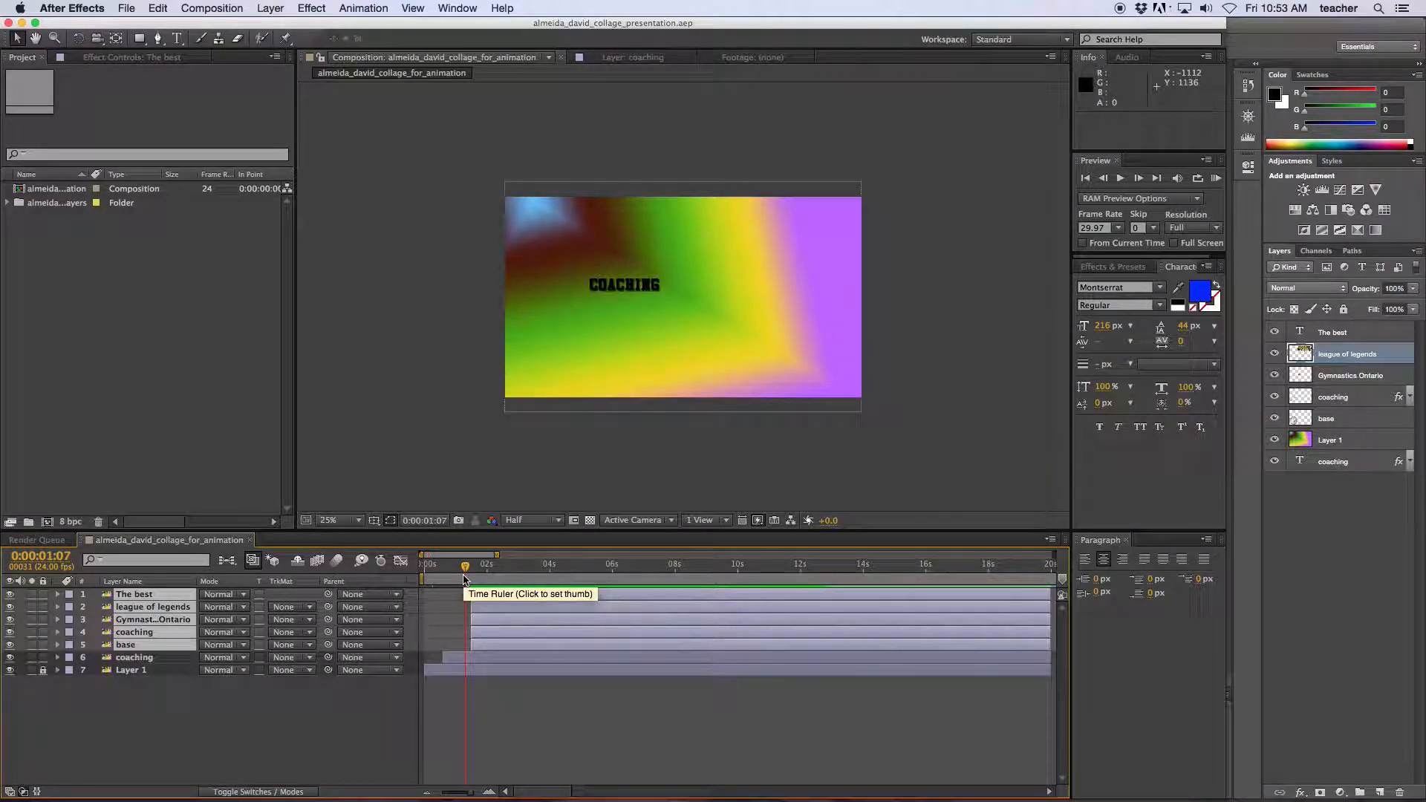
Zoom the timeline out to show full layer lengths, then cancel an Import dialog.
{"action": "mouse_move", "coordinate": [496, 556]}
{"action": "left_mouse_down"}
{"action": "mouse_move", "coordinate": [788, 557]}
{"action": "mouse_move", "coordinate": [511, 557]}
{"action": "left_mouse_up"}
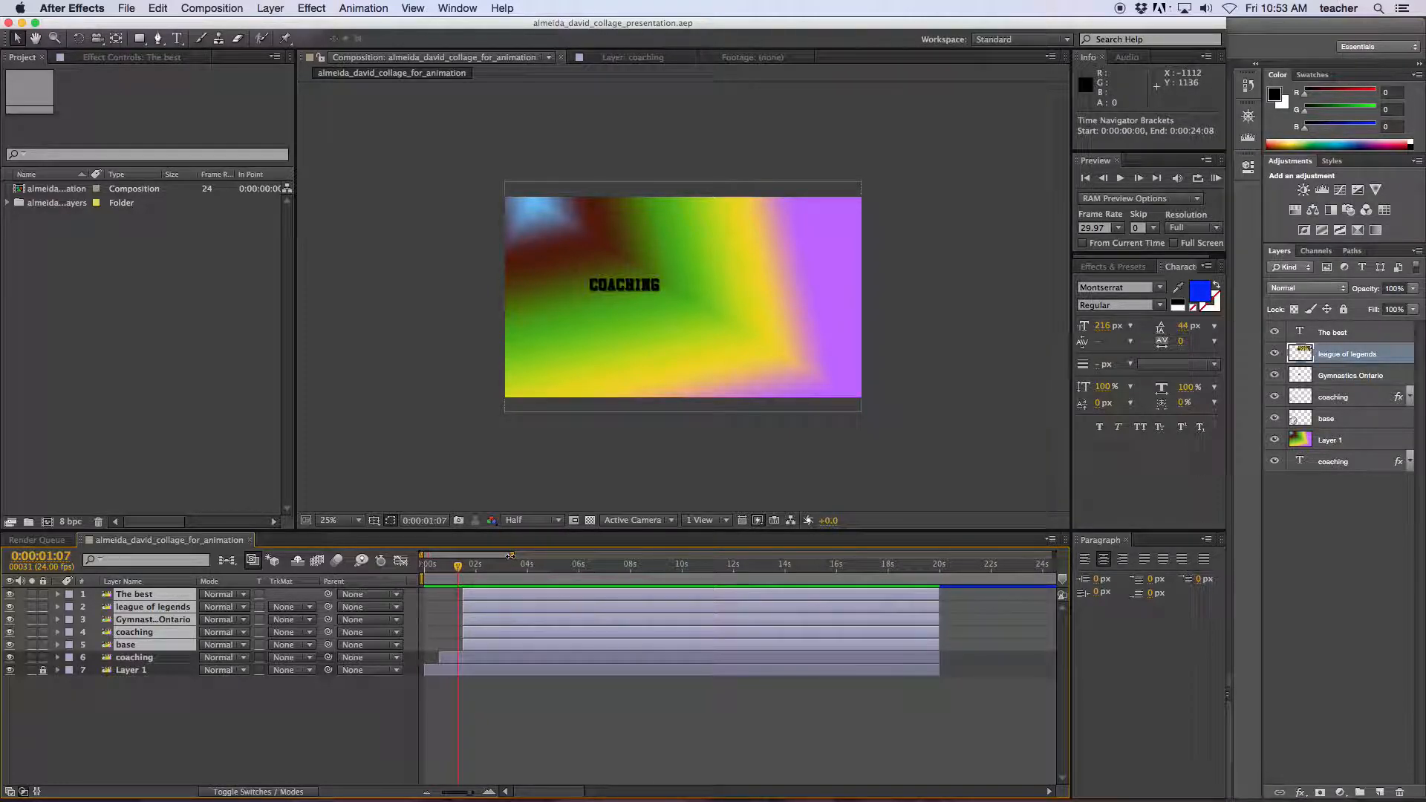
{"action": "double_click", "coordinate": [101, 342]}
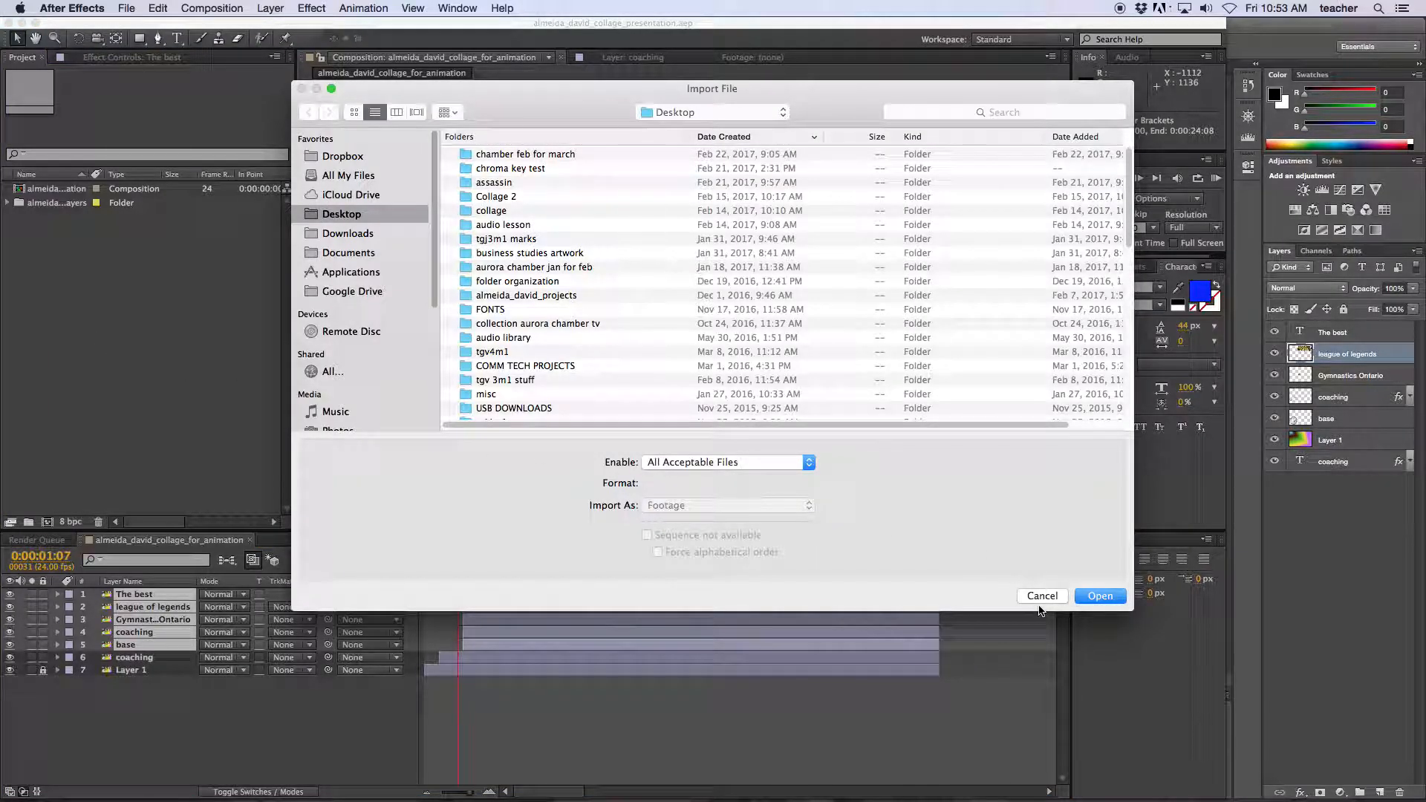
{"action": "left_click", "coordinate": [1040, 596]}
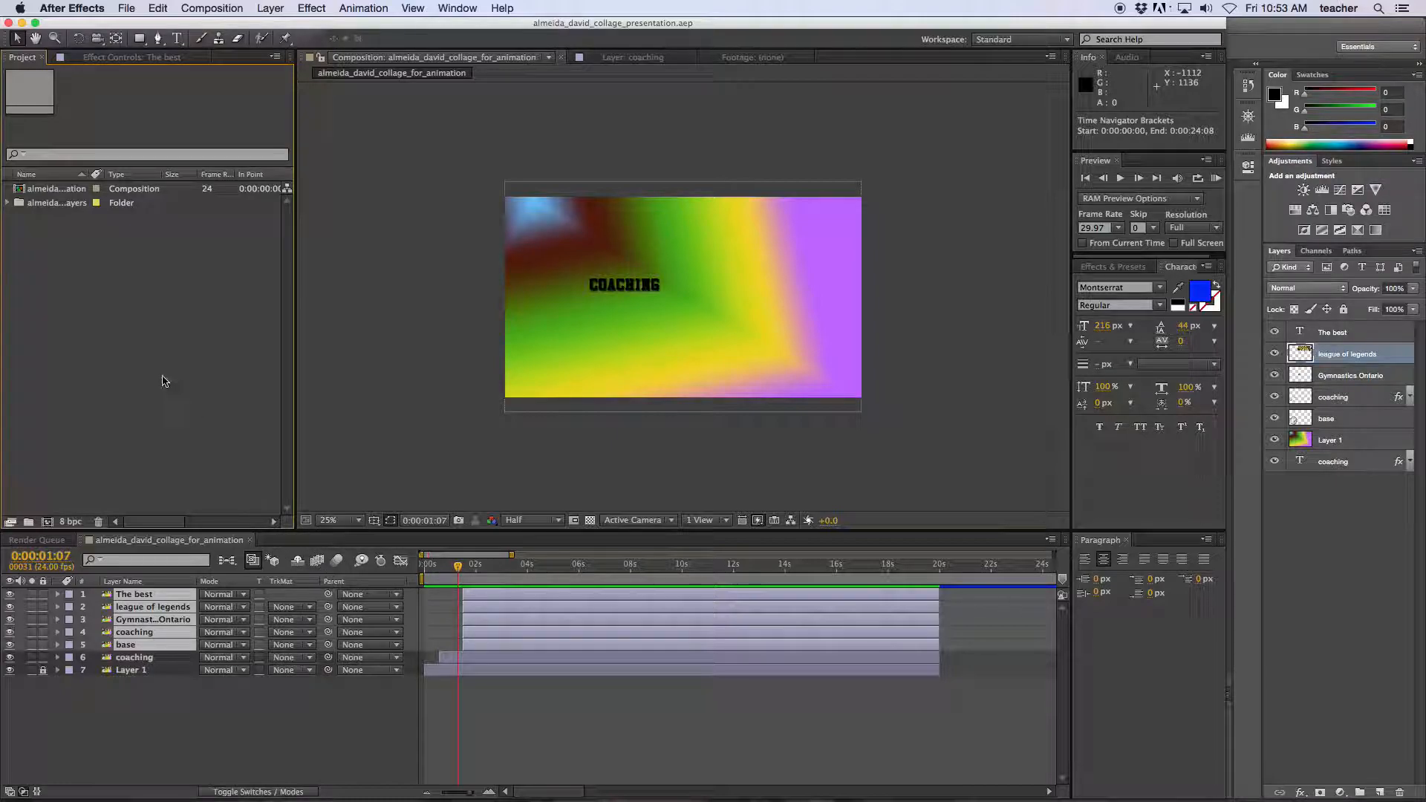